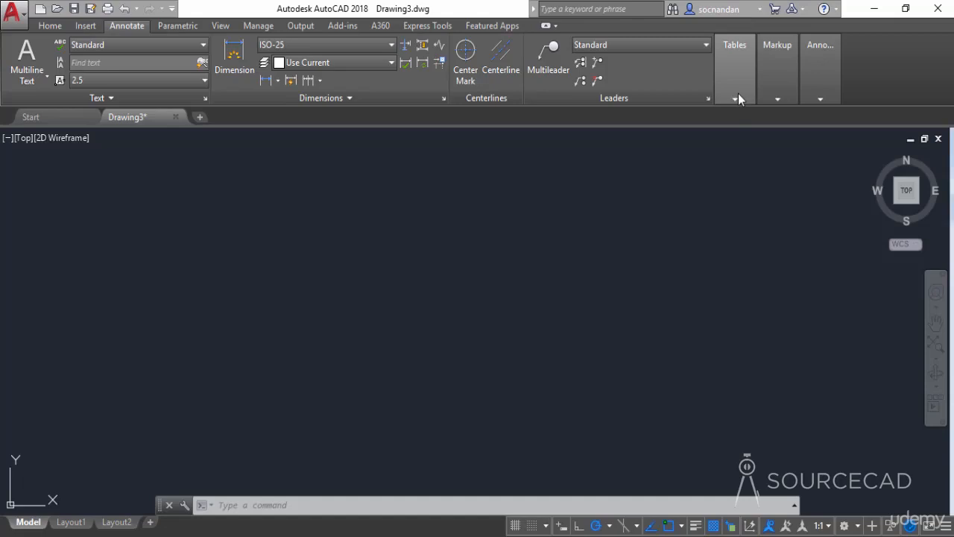
Start a new table from an empty table with the Standard style, 3 columns and 7 data rows.
click(738, 94)
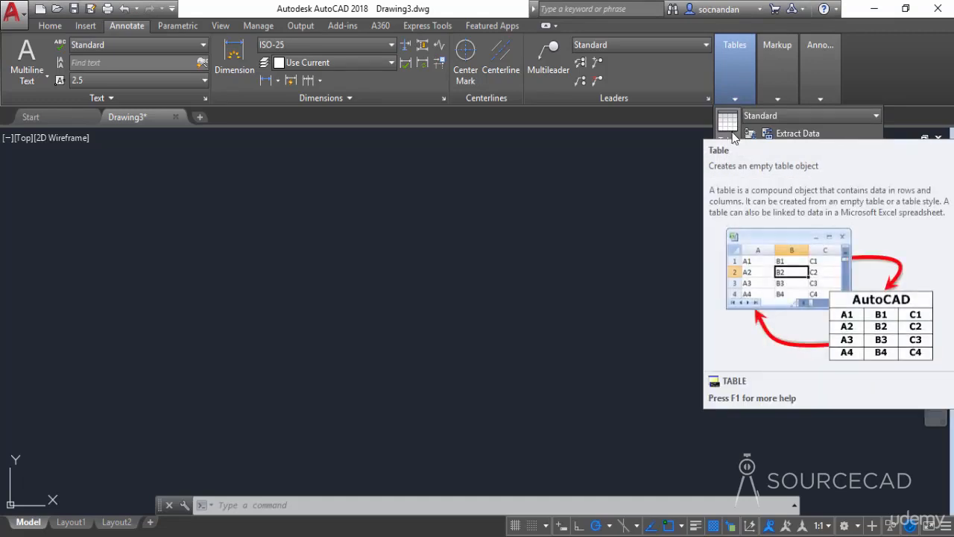
click(729, 126)
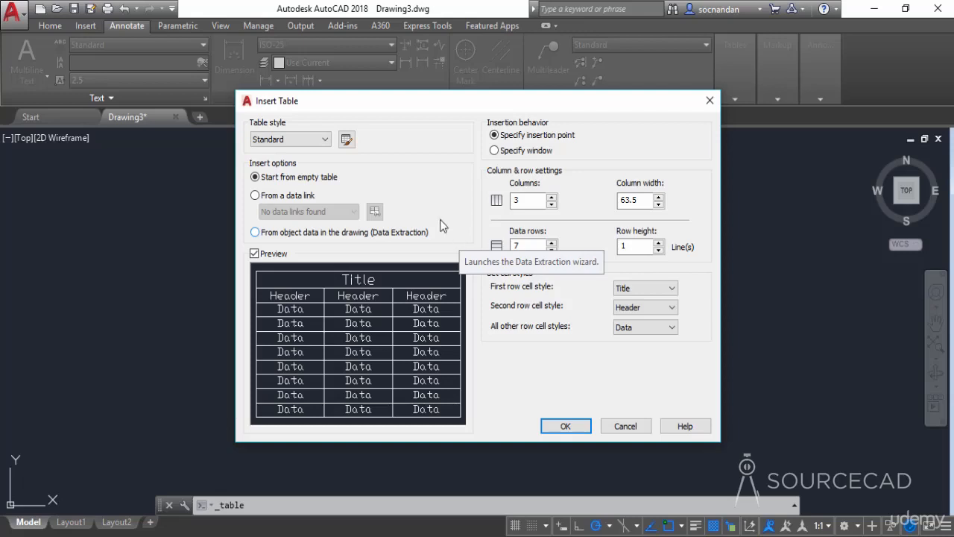
click(318, 141)
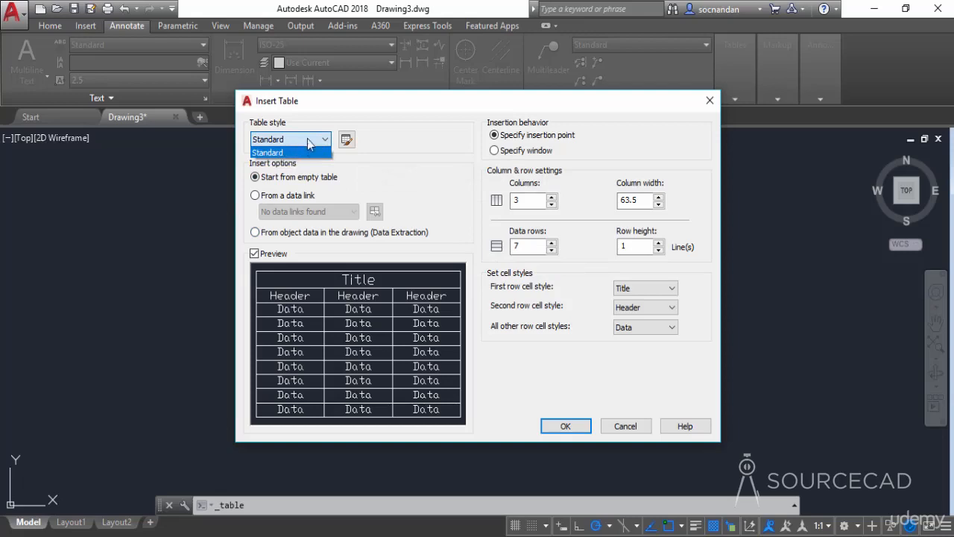
click(309, 142)
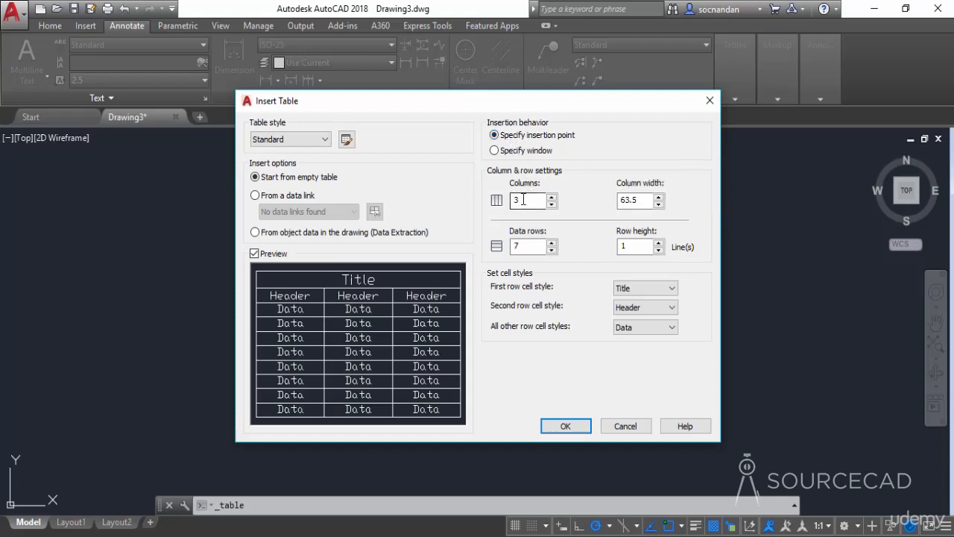
click(521, 245)
click(641, 204)
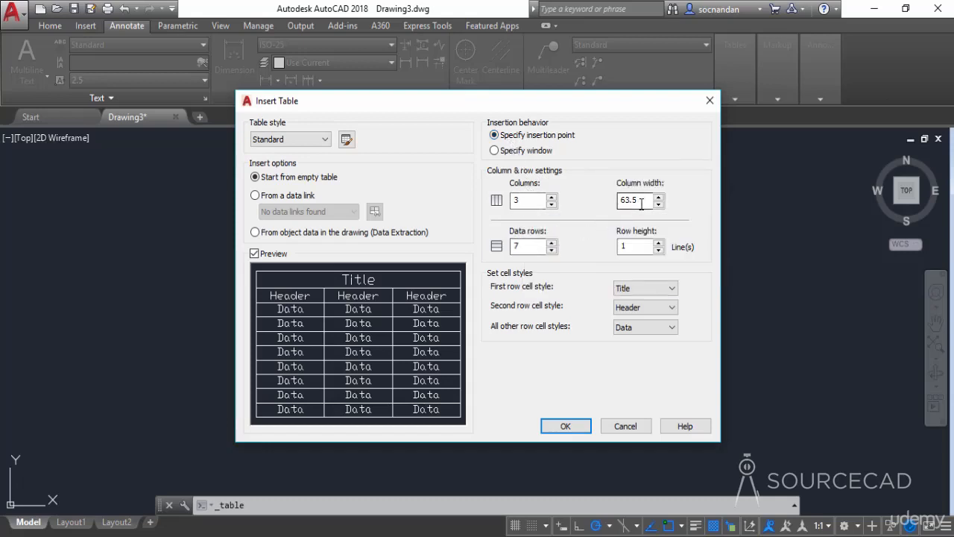
click(637, 245)
drag(524, 200, 509, 200)
text(3)
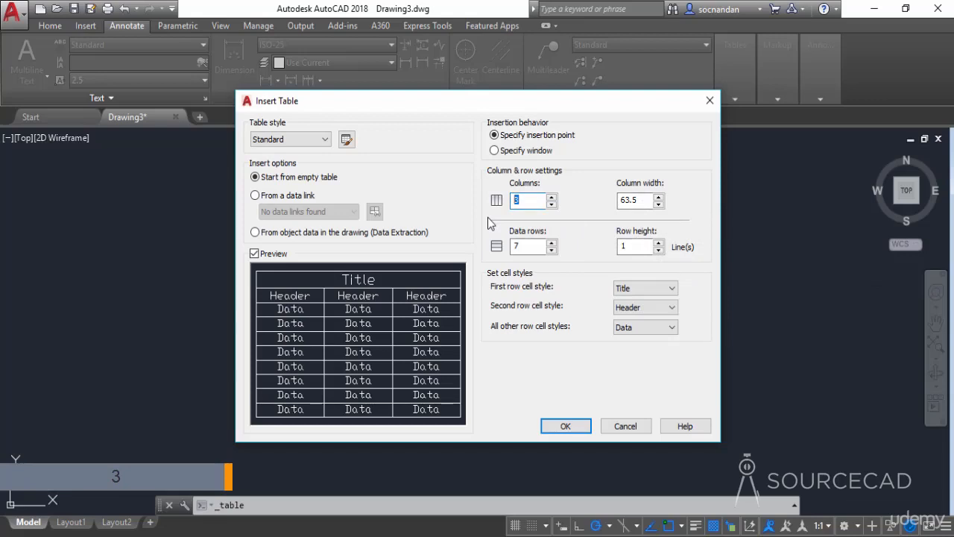
click(525, 246)
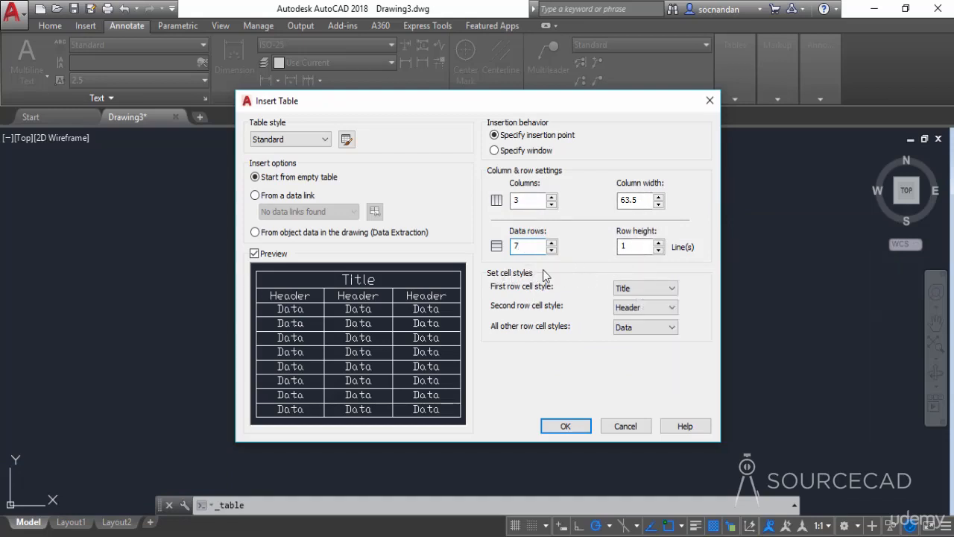
Place the table at an insertion point in the empty drawing area and leave its title cell blank.
click(573, 426)
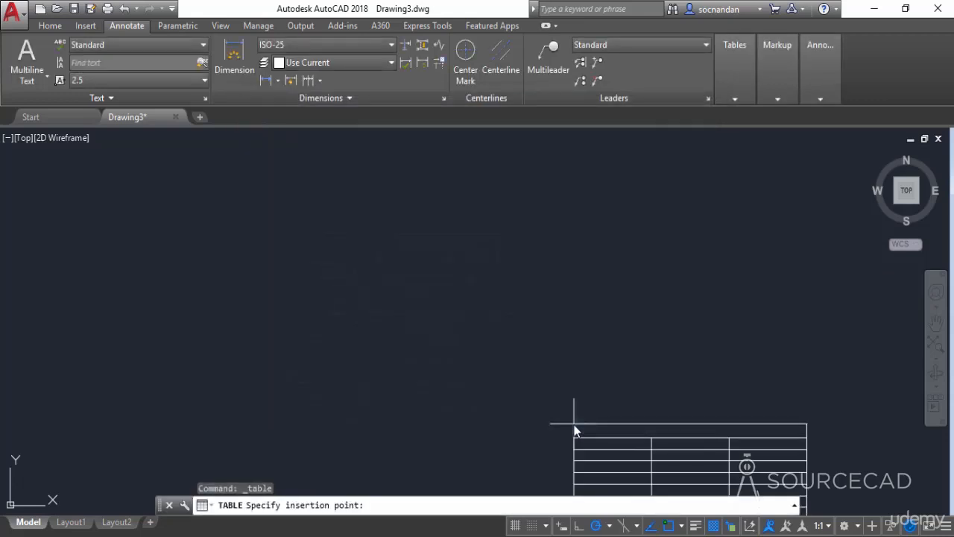
click(331, 254)
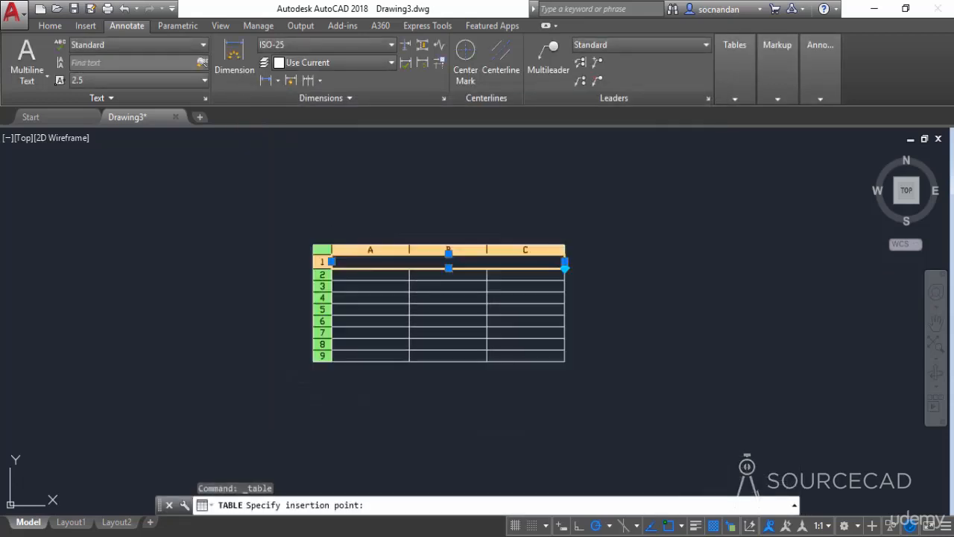
click(603, 297)
scroll(596, 302, up, 2)
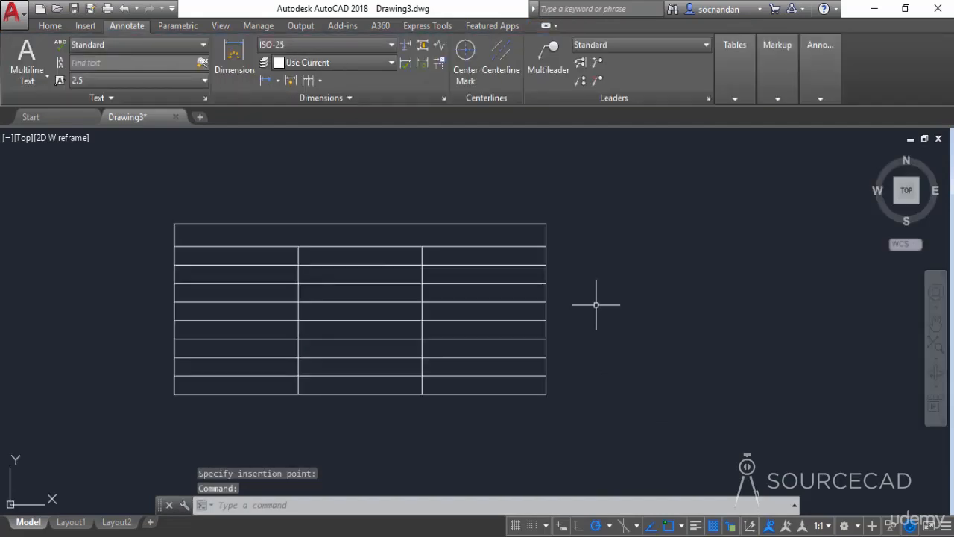
middle_drag(598, 304, 707, 314)
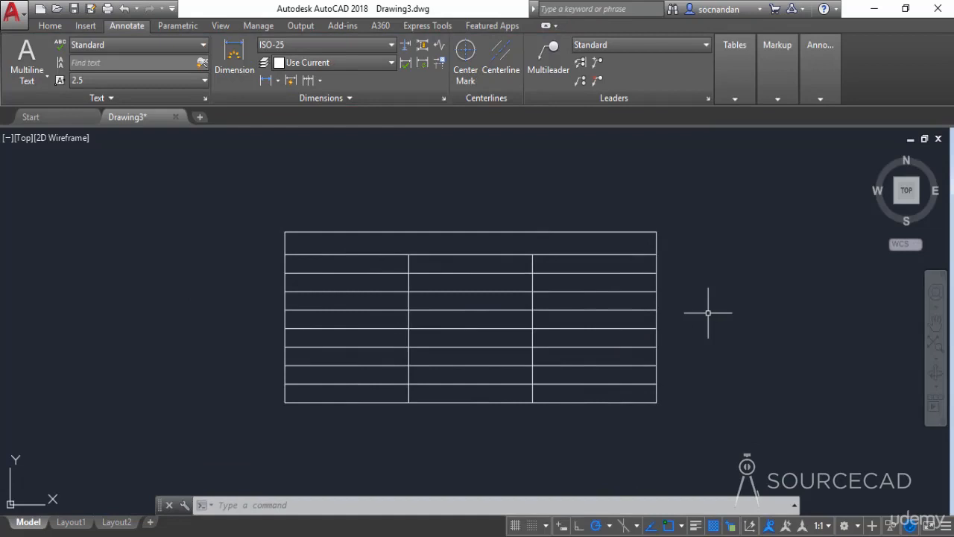
Set up a second table with the Specify window insertion behavior, fixed at 3 columns and 7 data rows.
scroll(708, 314, down, 2)
middle_drag(763, 313, 462, 312)
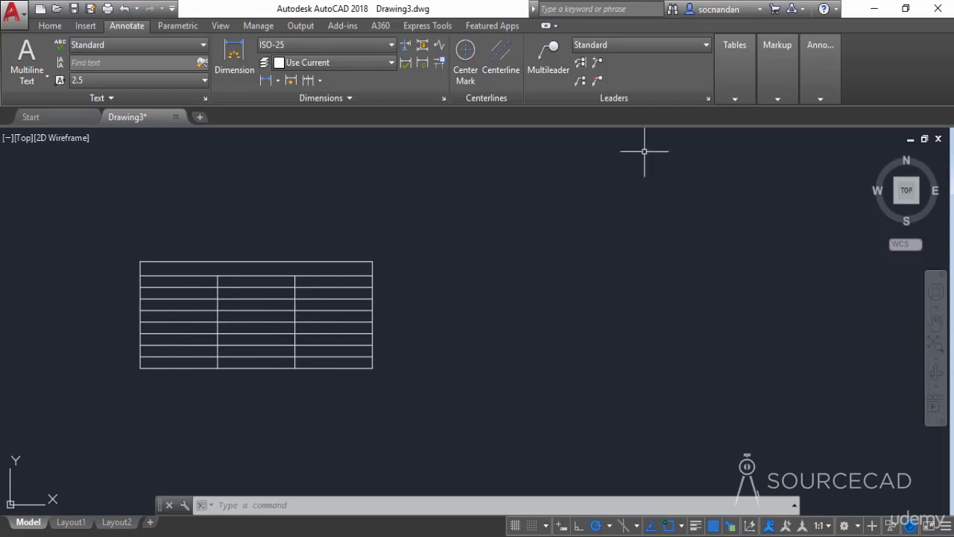
click(731, 89)
click(724, 140)
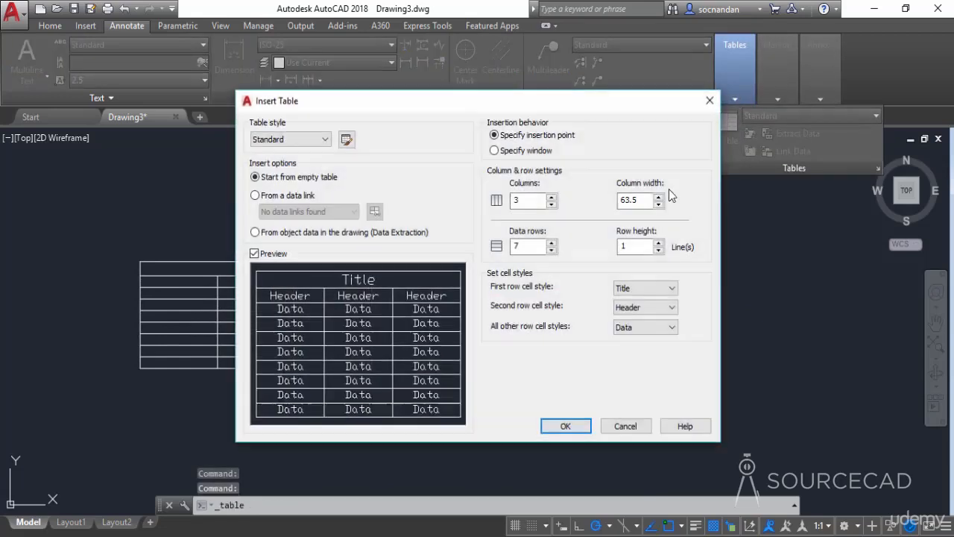
click(520, 152)
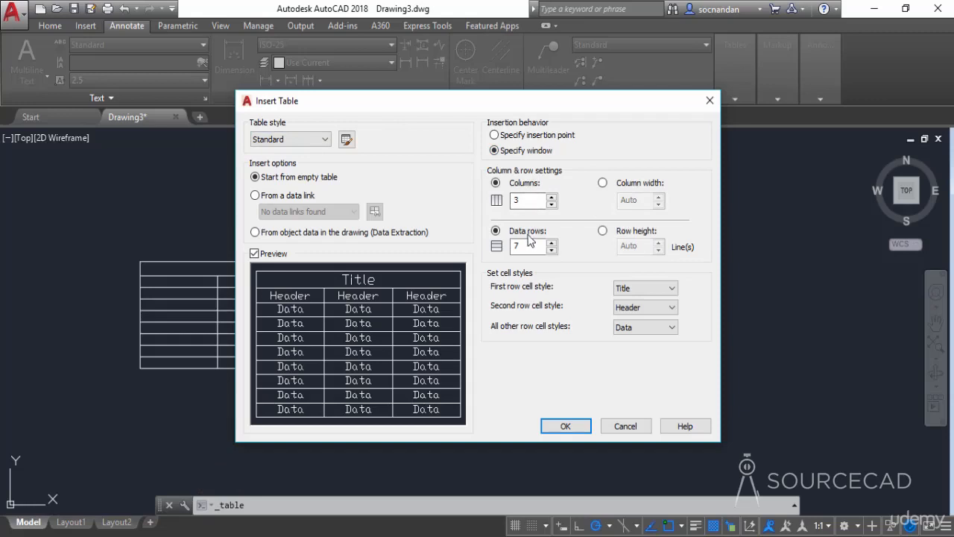
click(603, 232)
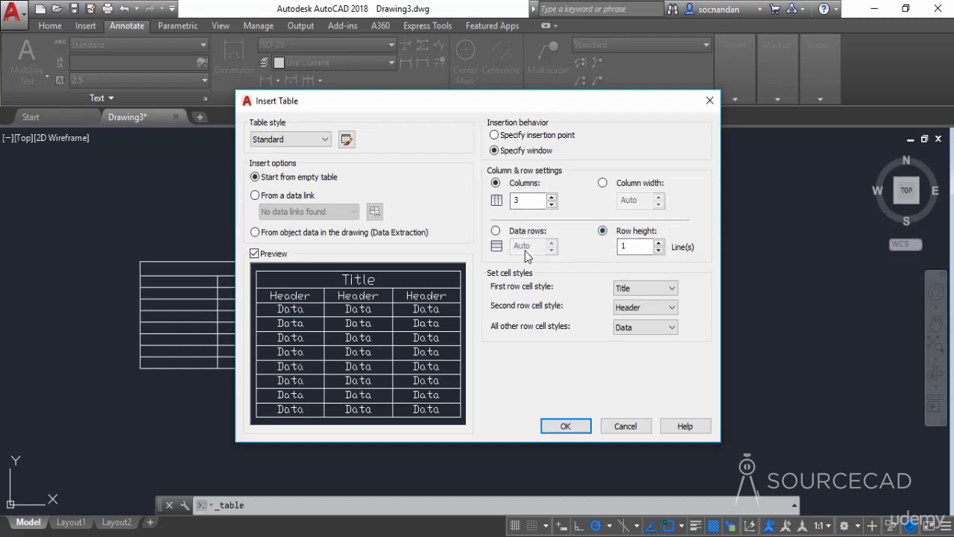
click(529, 202)
click(505, 237)
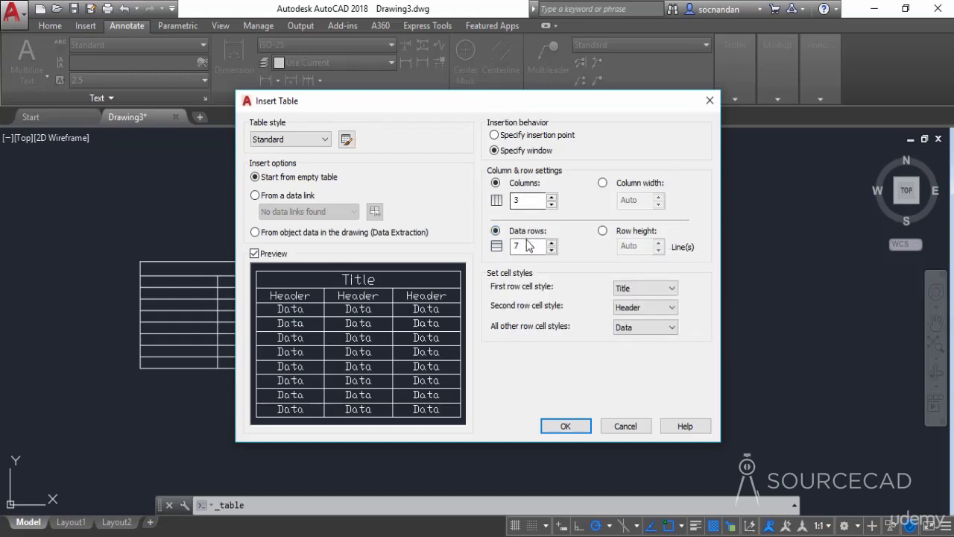
Place the second table by defining two window corners beside the first, wider than it, and leave its cells empty.
click(565, 427)
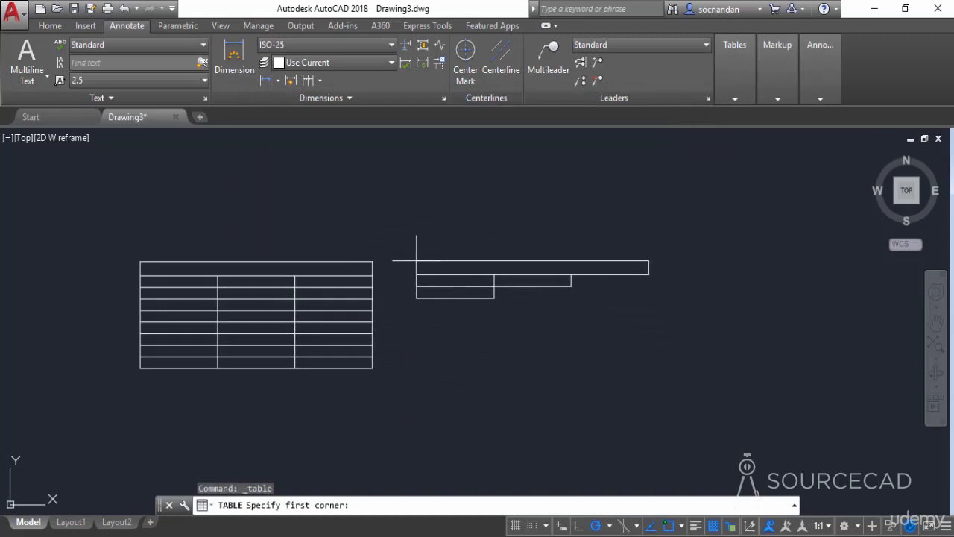
click(416, 260)
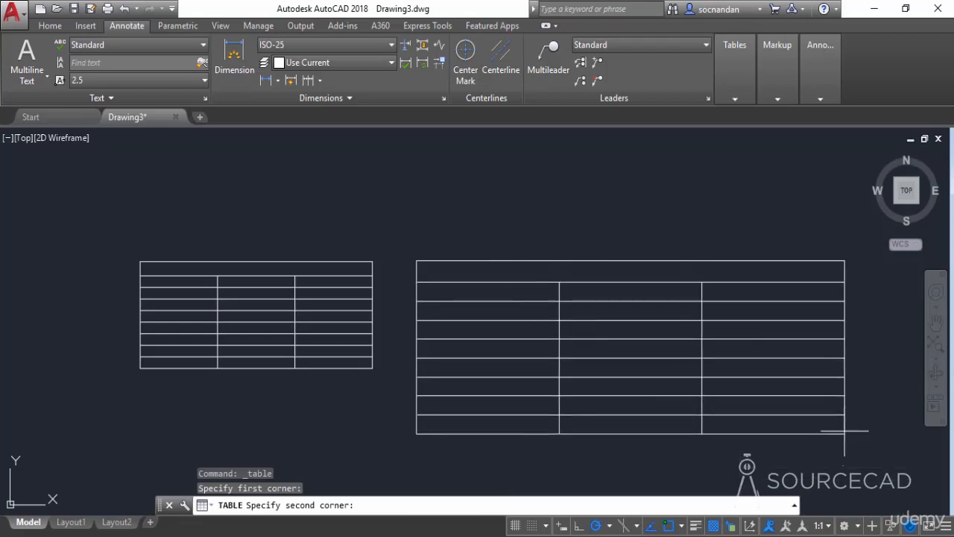
click(849, 379)
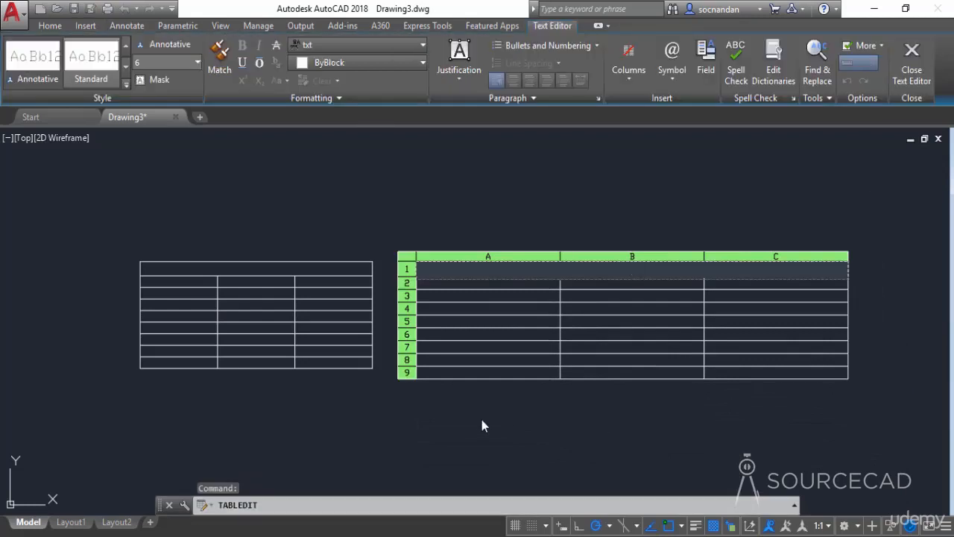
click(483, 425)
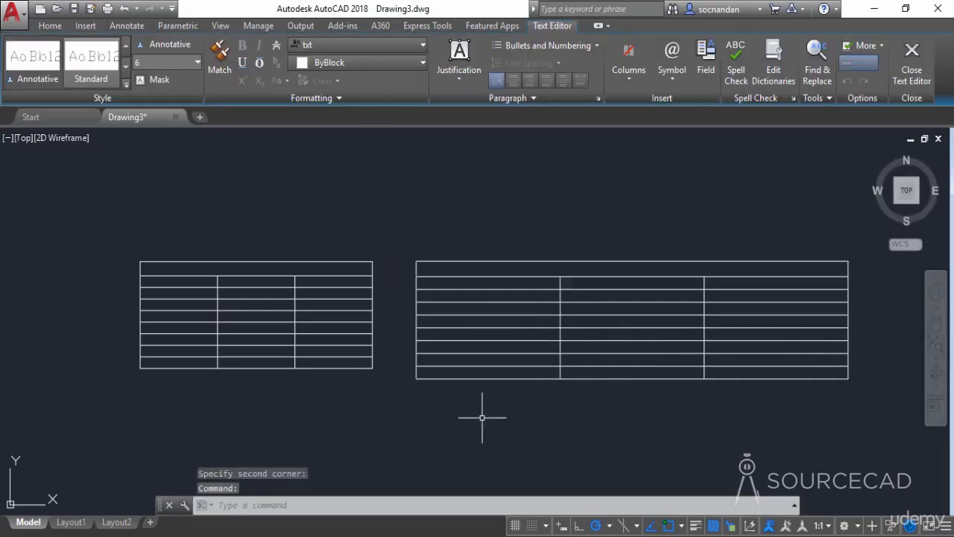
Erase the second, wider table that was placed by window.
click(536, 417)
click(489, 327)
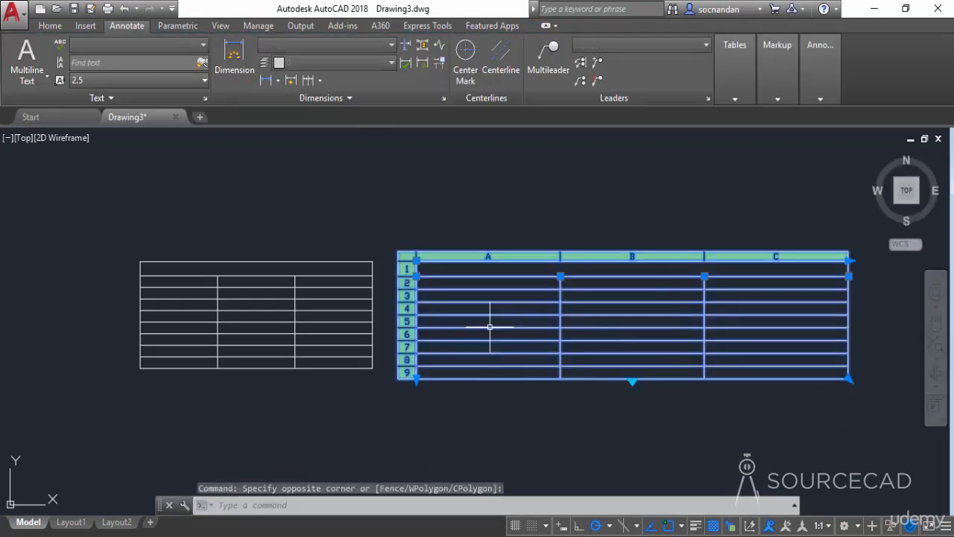
right_click(490, 323)
click(512, 133)
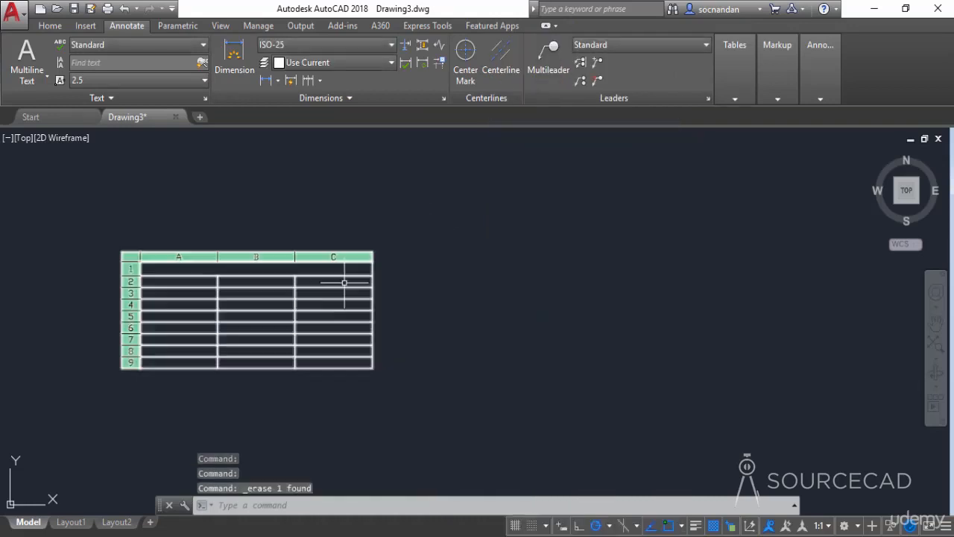
Select the whole remaining table and uniformly stretch it with its grips, making it wider and taller.
middle_drag(290, 313, 542, 330)
scroll(501, 339, up, 3)
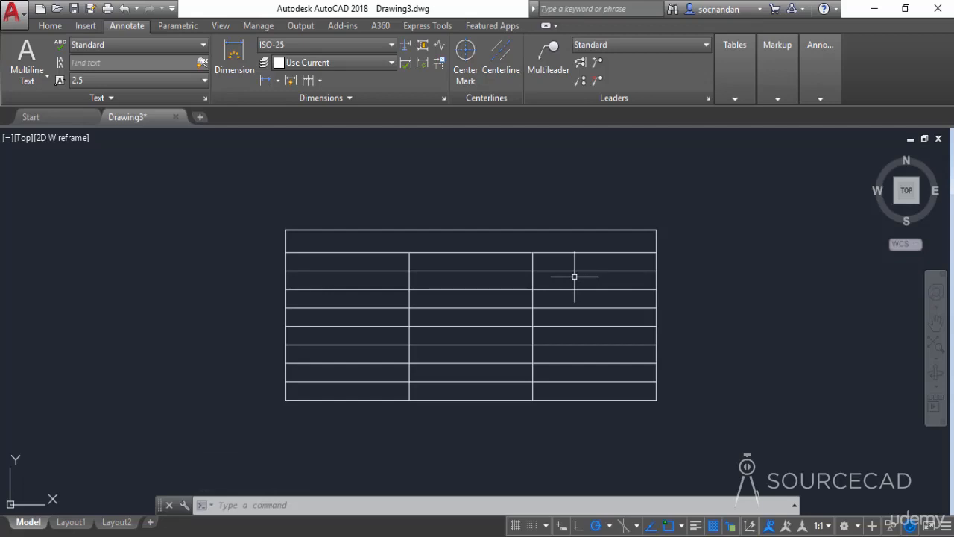
click(385, 264)
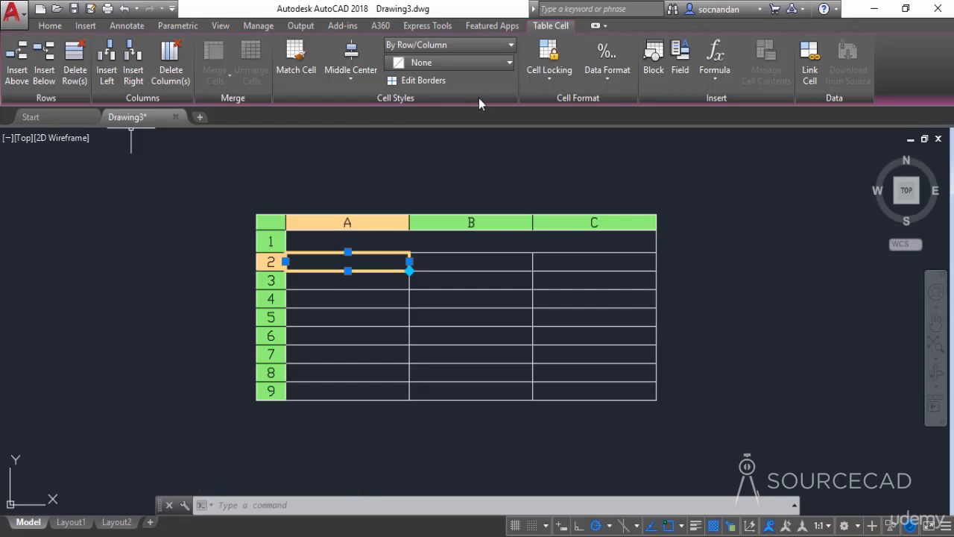
click(483, 149)
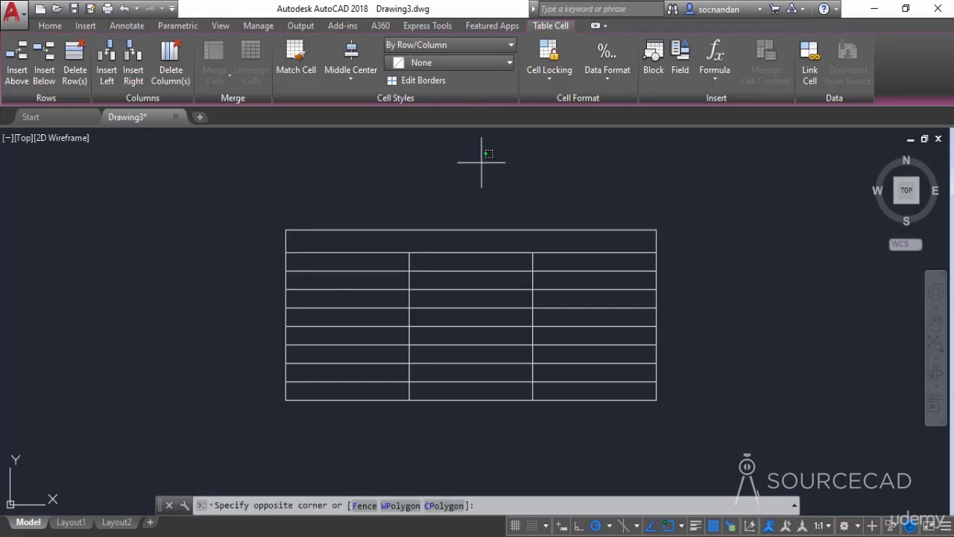
click(726, 433)
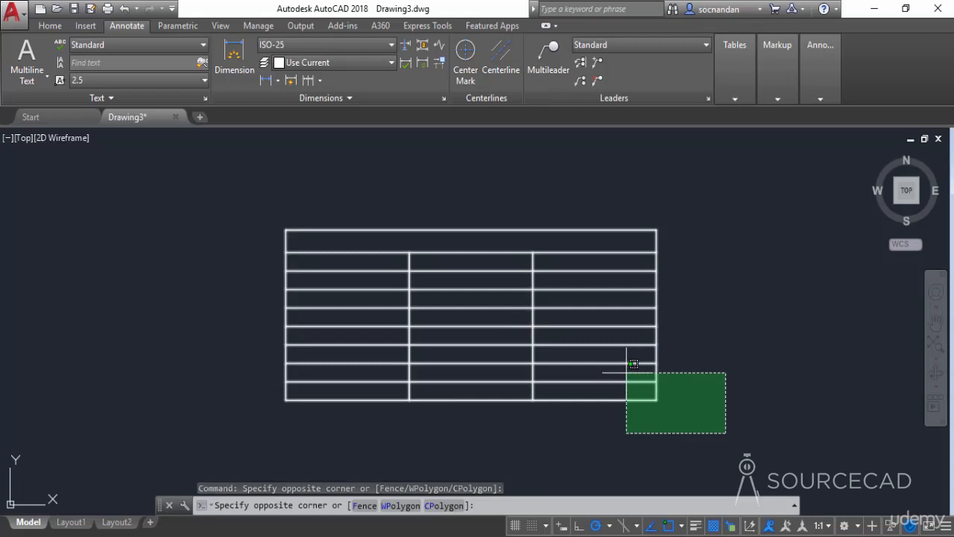
click(631, 366)
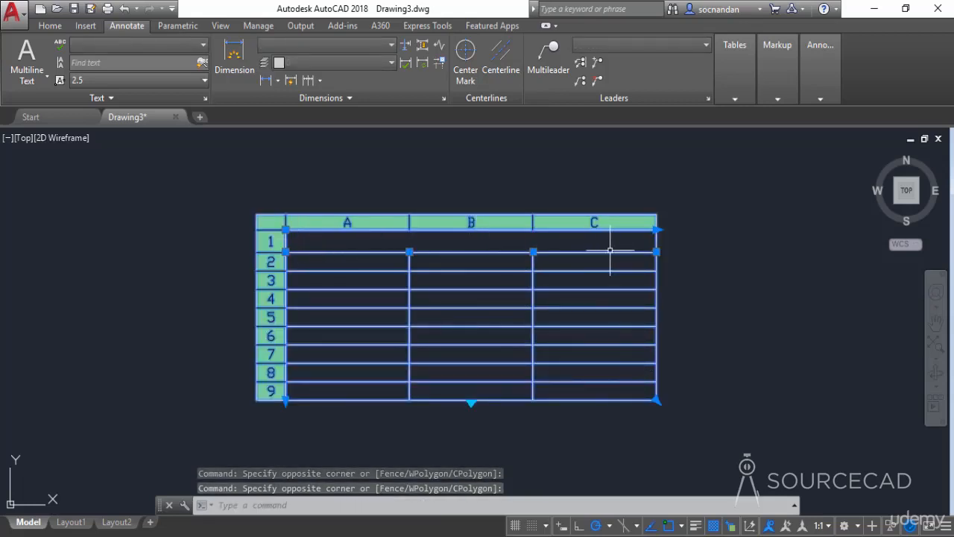
click(656, 229)
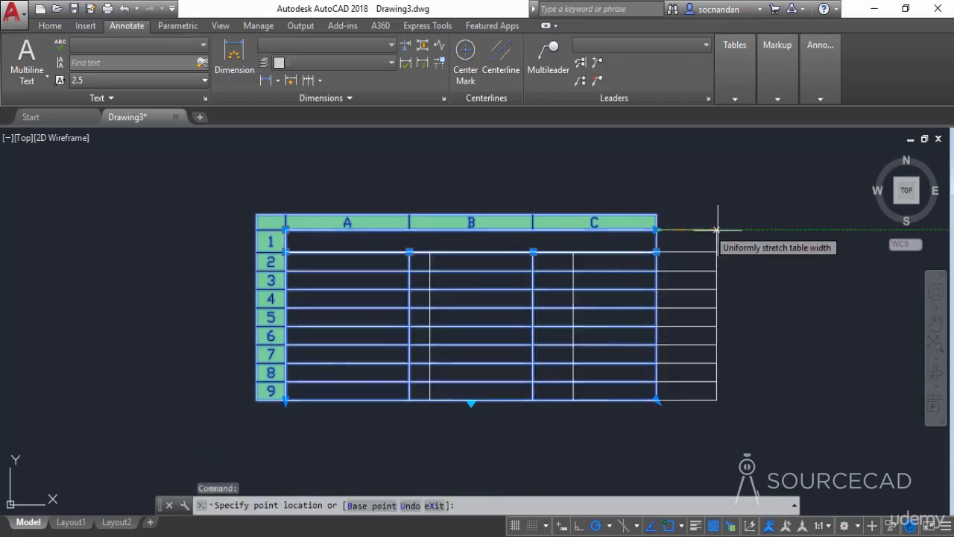
click(750, 231)
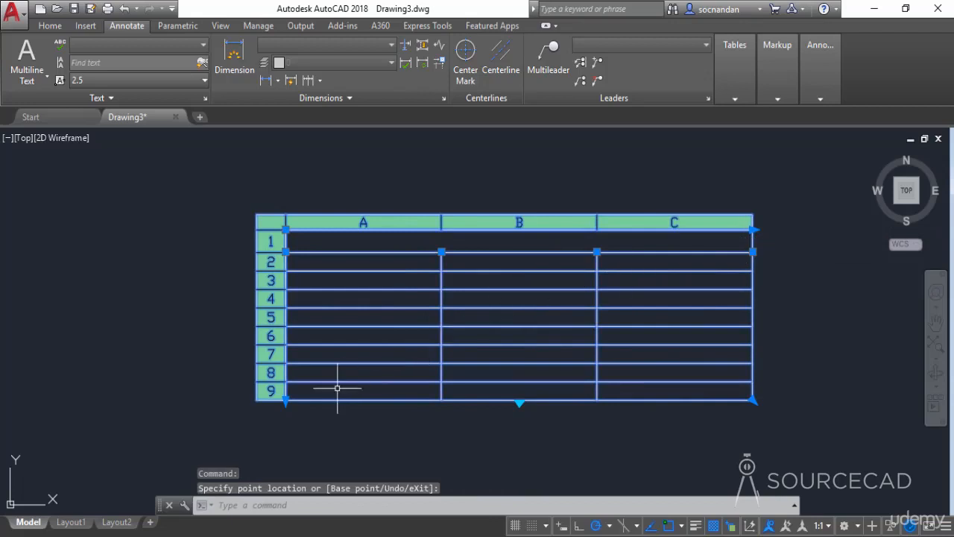
click(285, 400)
click(285, 448)
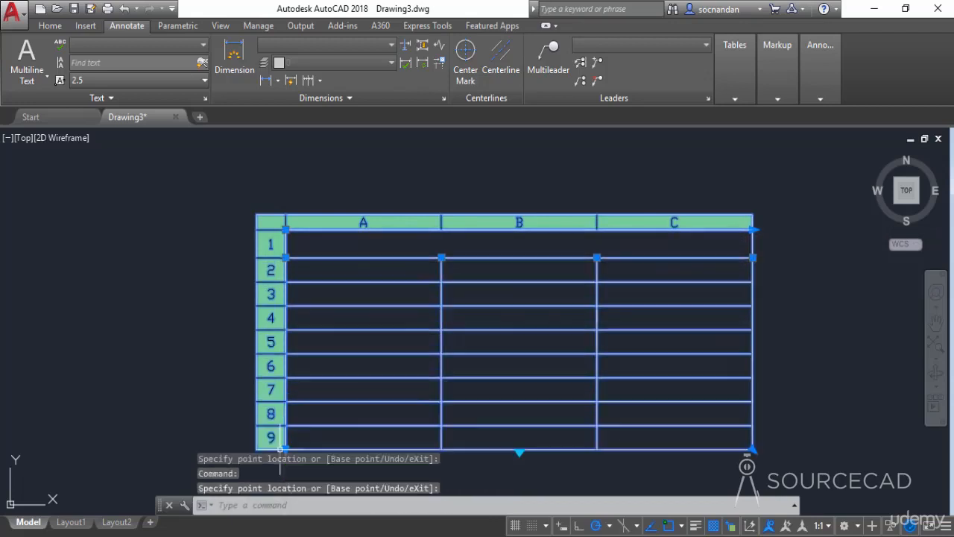
Narrow column A strongly and shift the divider between columns B and C towards column A, keeping the table's overall width.
click(441, 258)
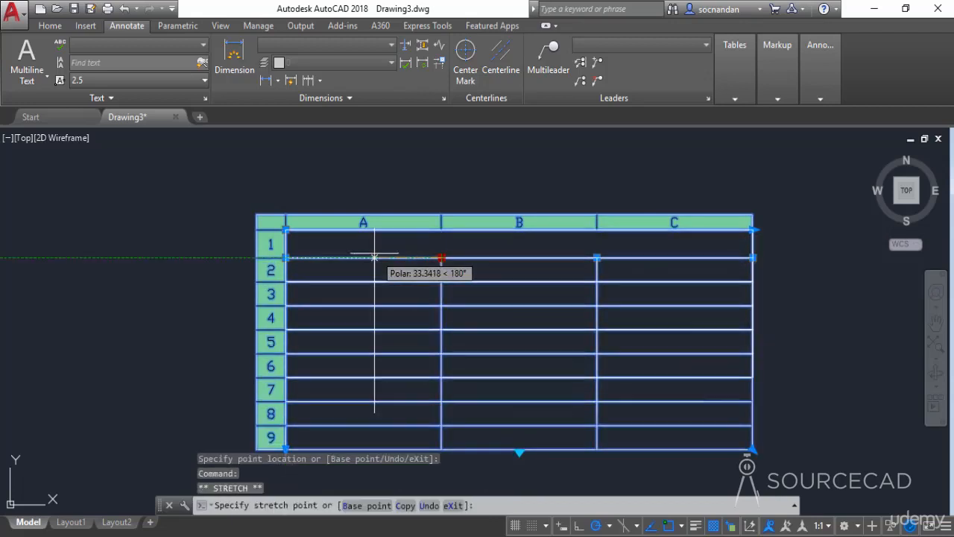
click(597, 257)
click(529, 257)
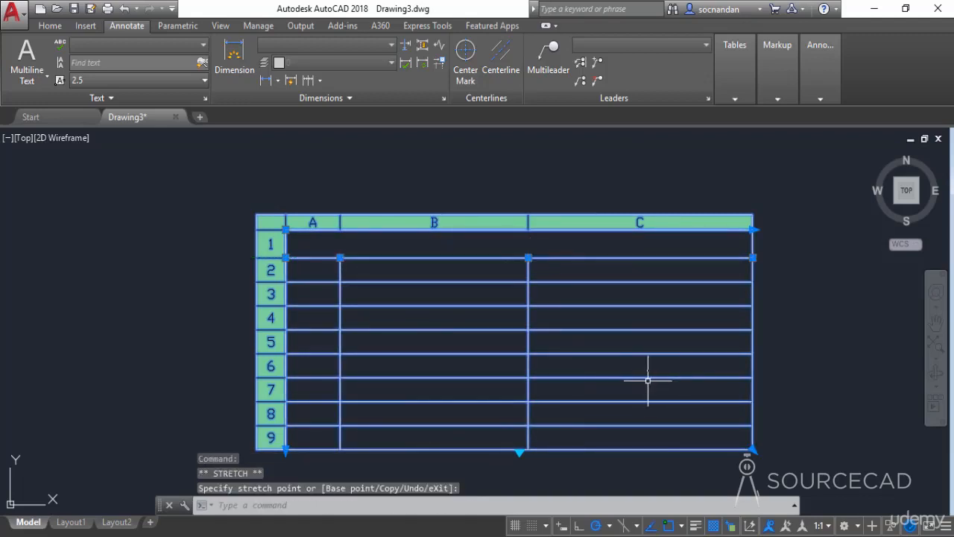
mouse_move(650, 380)
middle_down()
mouse_move(604, 311)
mouse_move(616, 358)
middle_up()
key(Escape)
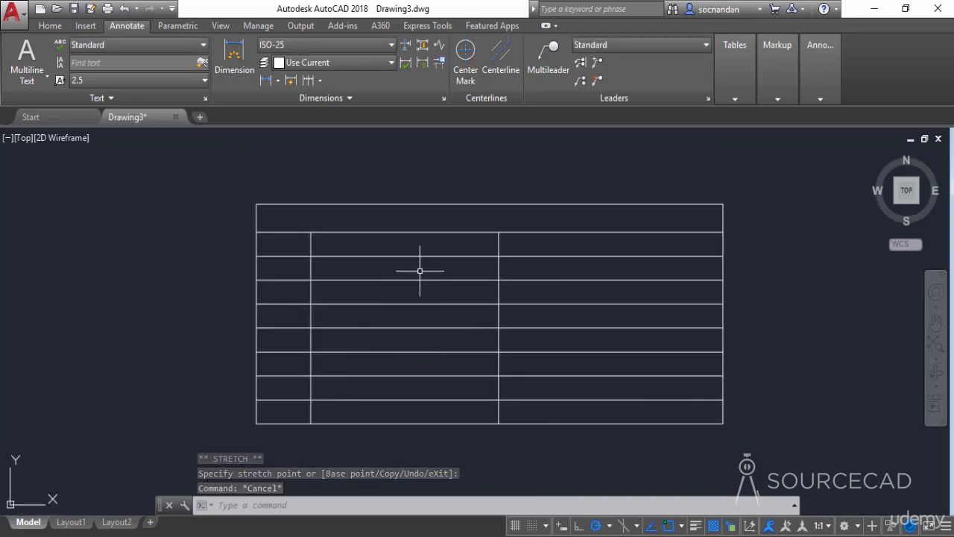
Enter "Marks Statement" as the title in the merged first row of the table.
click(477, 218)
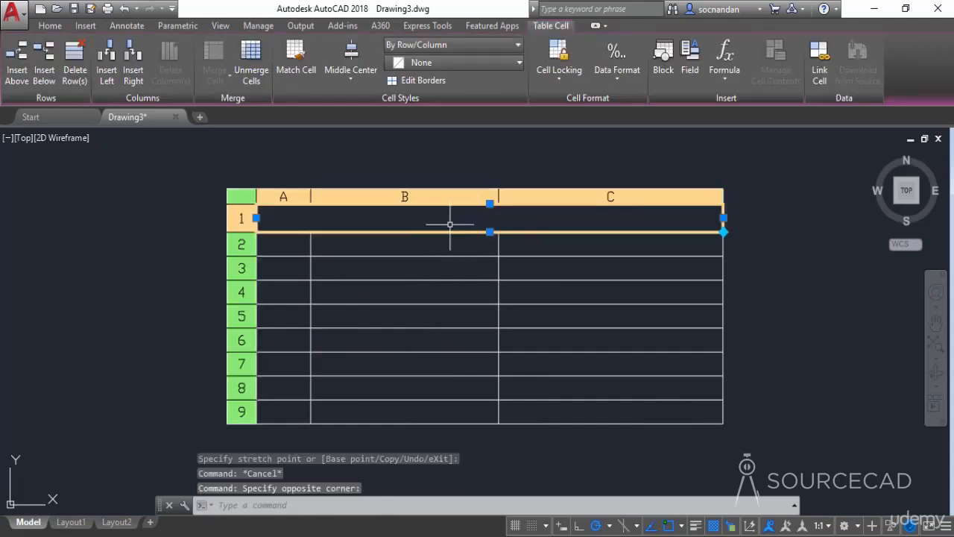
double_click(530, 221)
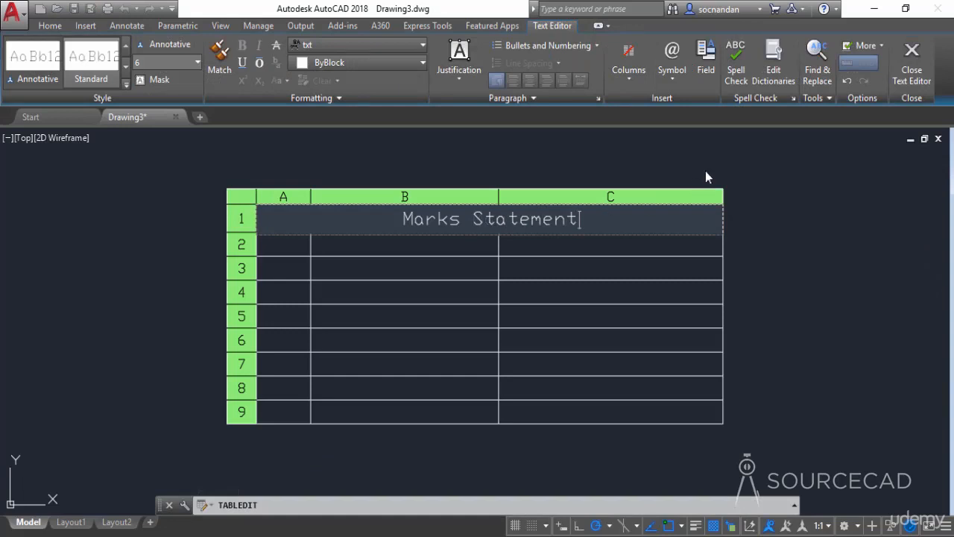
Finish the title text and enter 1 in cell A2 and 2 in cell A3.
click(707, 177)
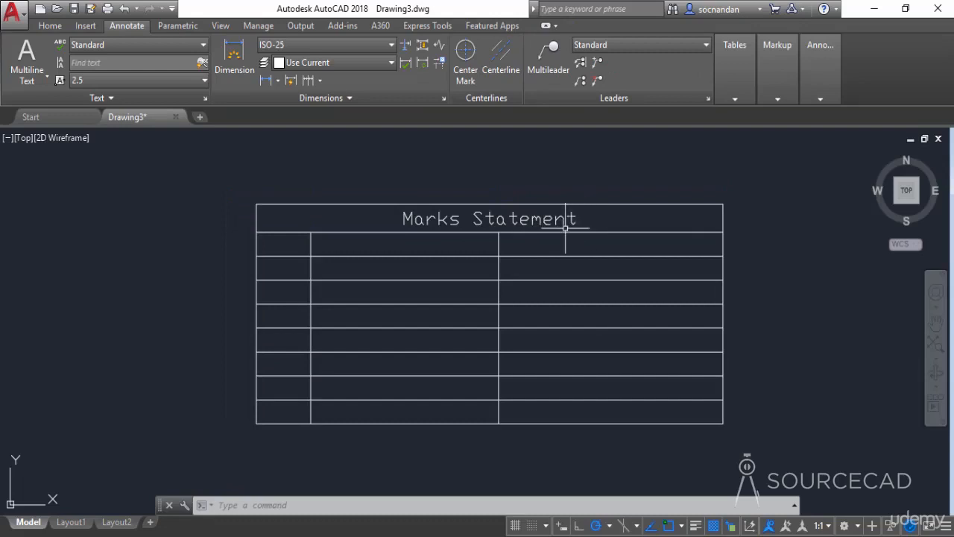
click(286, 244)
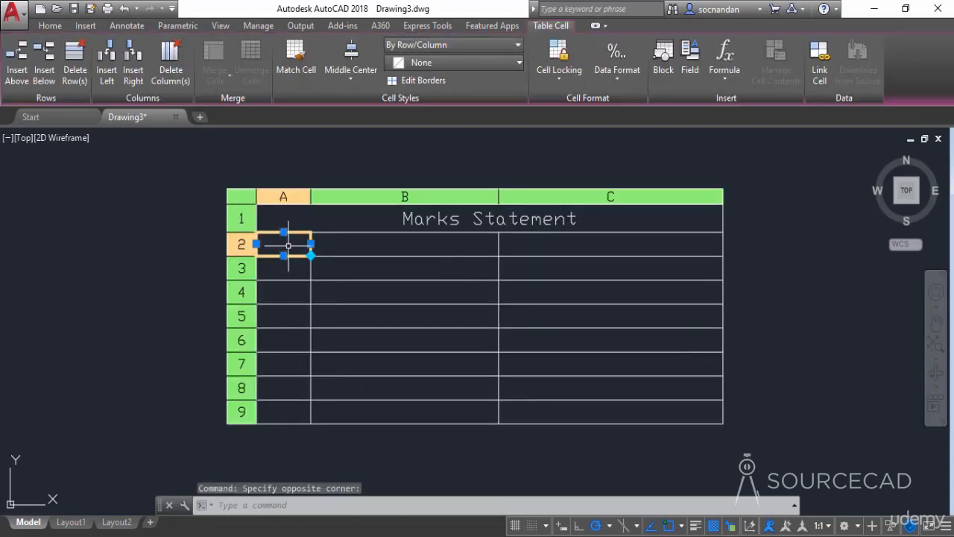
text(1)
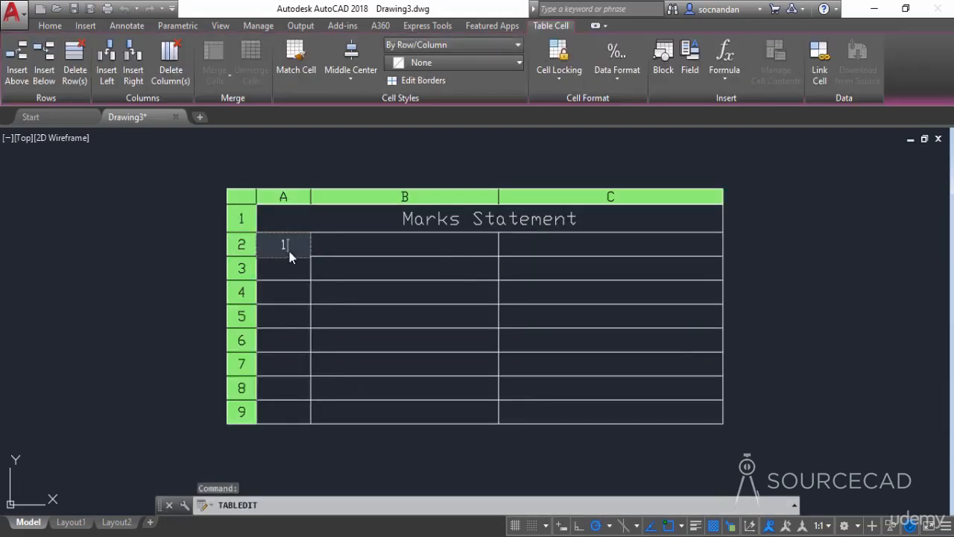
click(289, 269)
click(296, 260)
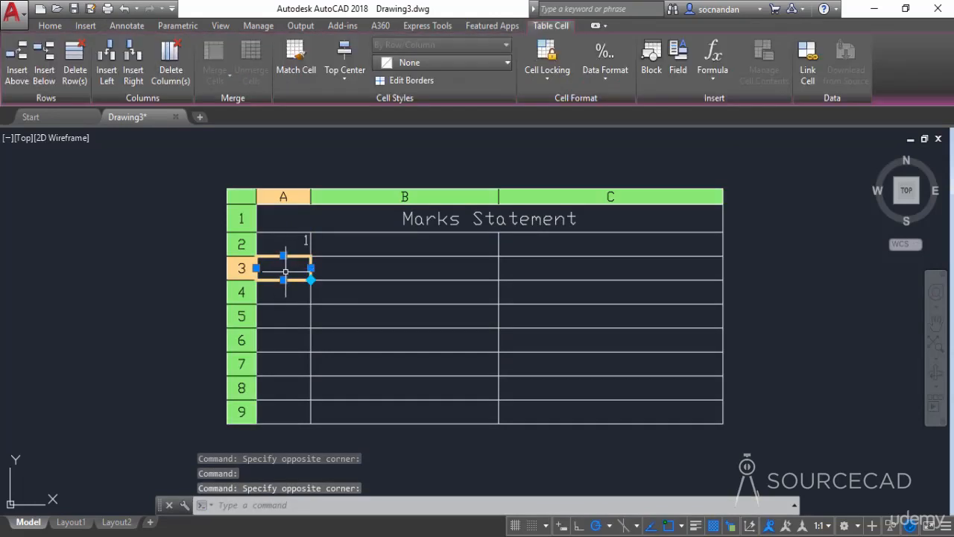
text(2)
click(296, 253)
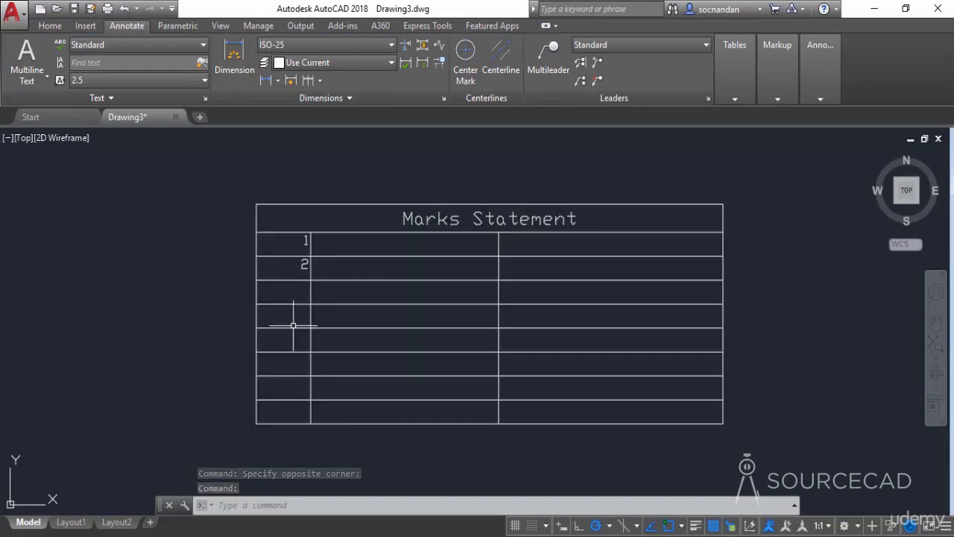
Auto-fill the number series from cells A2 and A3 down to cell A8, ending at 7.
drag(297, 244, 289, 270)
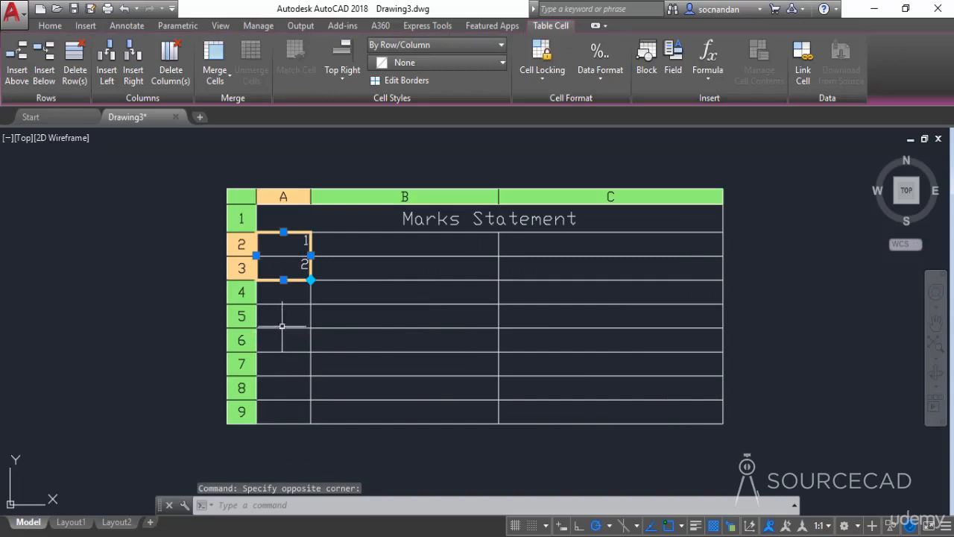
click(310, 280)
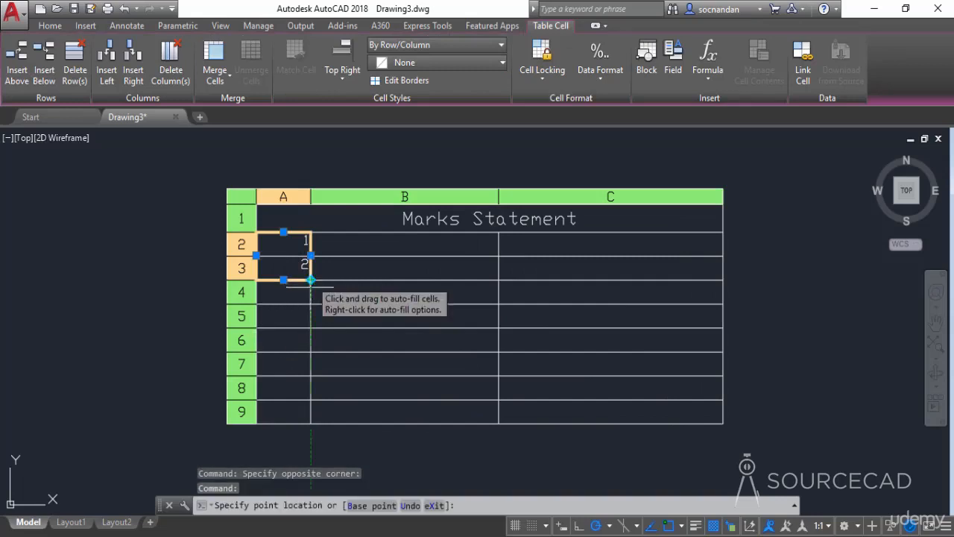
click(311, 398)
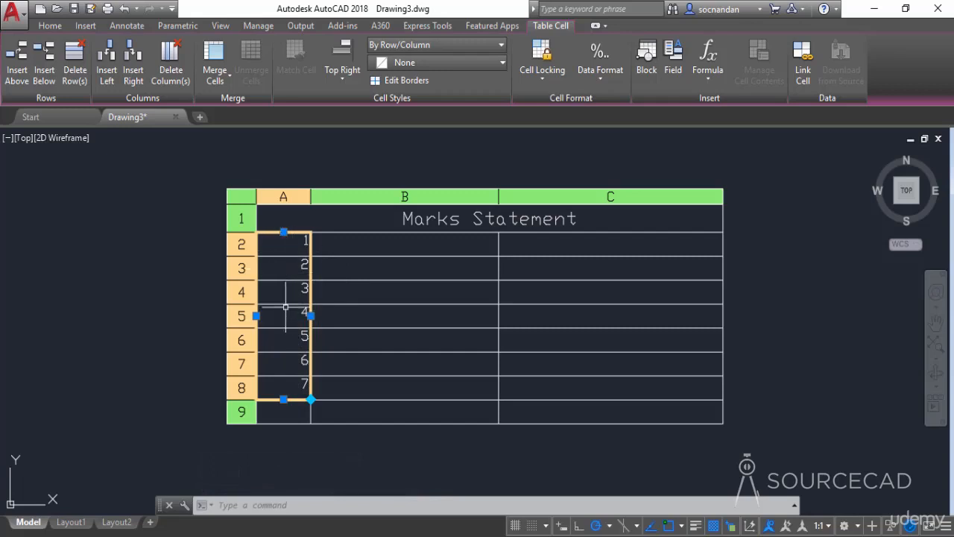
click(322, 425)
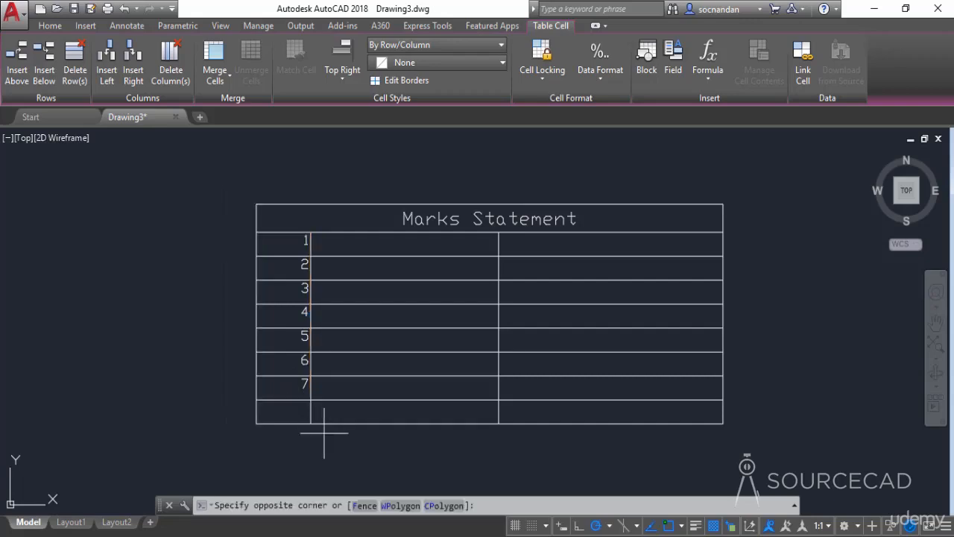
click(345, 458)
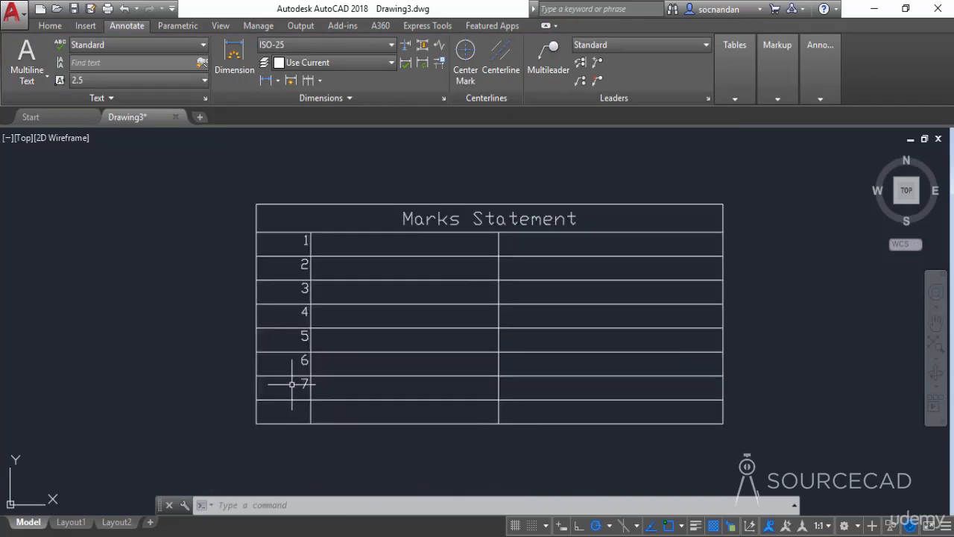
Select cells A2 through A8 and set their text alignment to Middle Center.
click(284, 388)
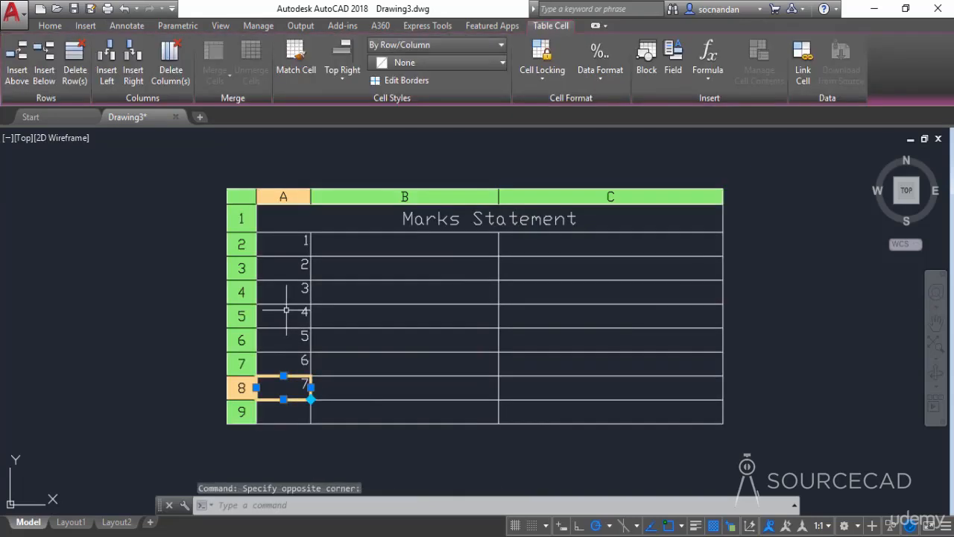
click(293, 243)
drag(293, 243, 276, 388)
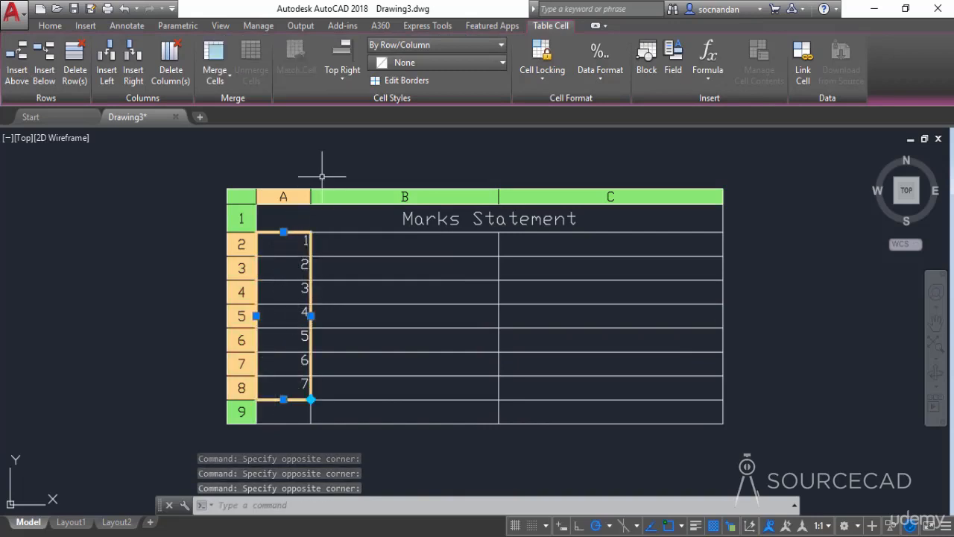
click(350, 71)
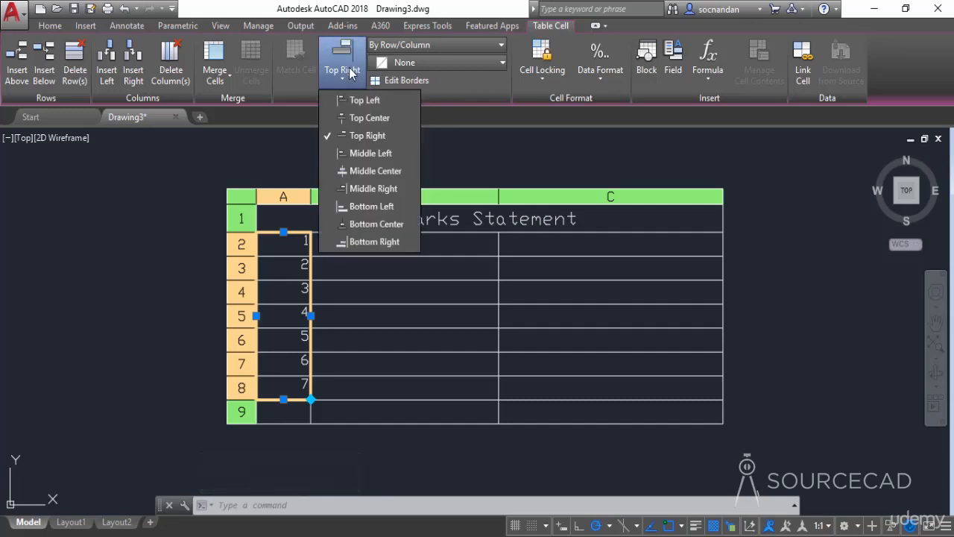
click(370, 170)
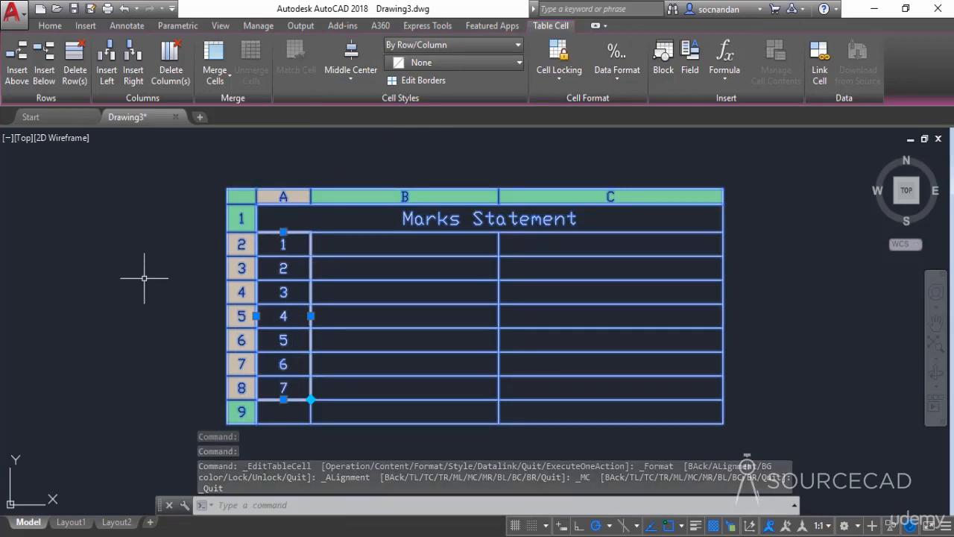
key(Escape)
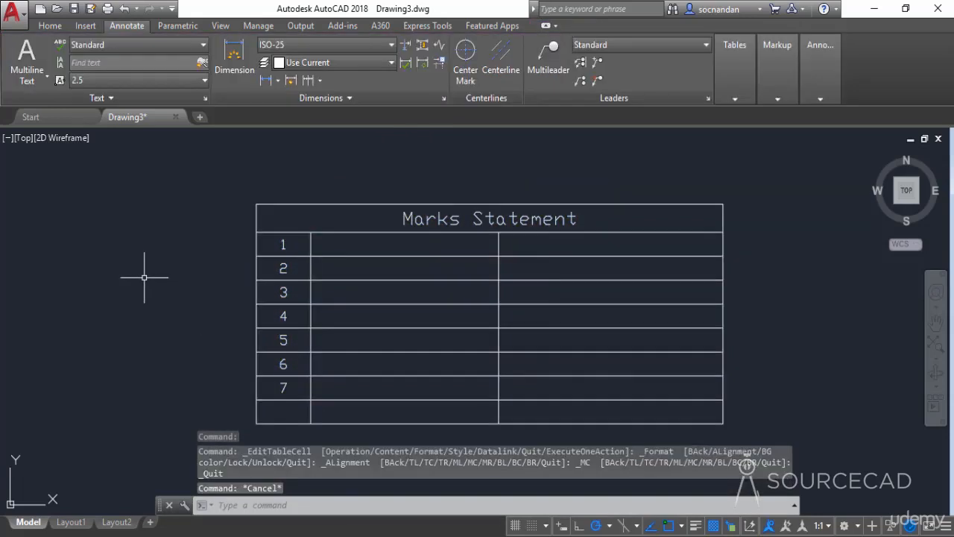
Insert a row below row 9 of the table and delete row 9 again.
middle_drag(144, 277, 140, 242)
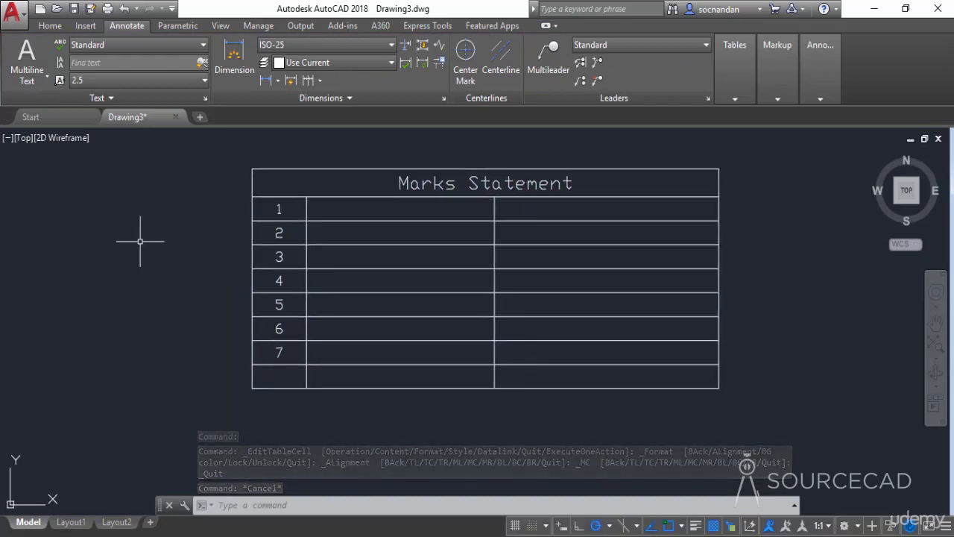
click(273, 372)
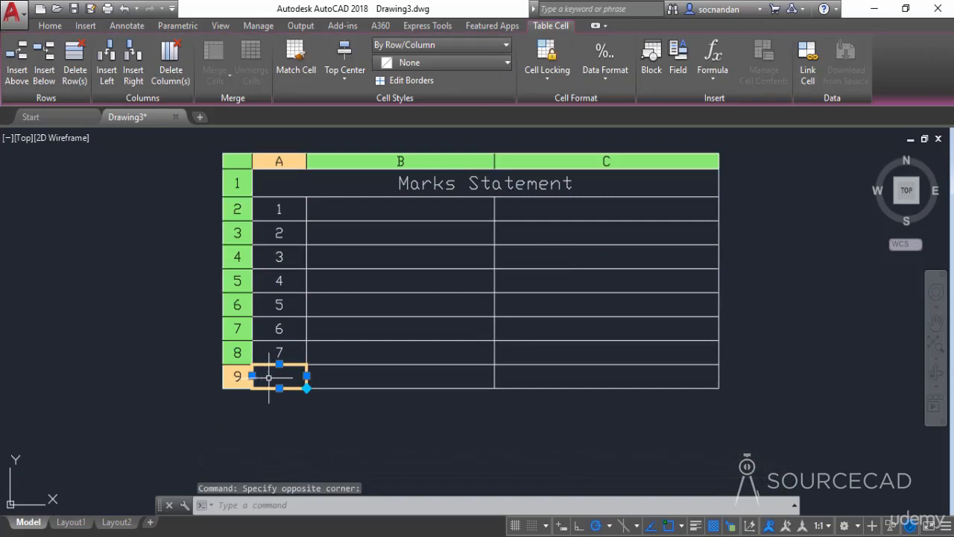
click(47, 64)
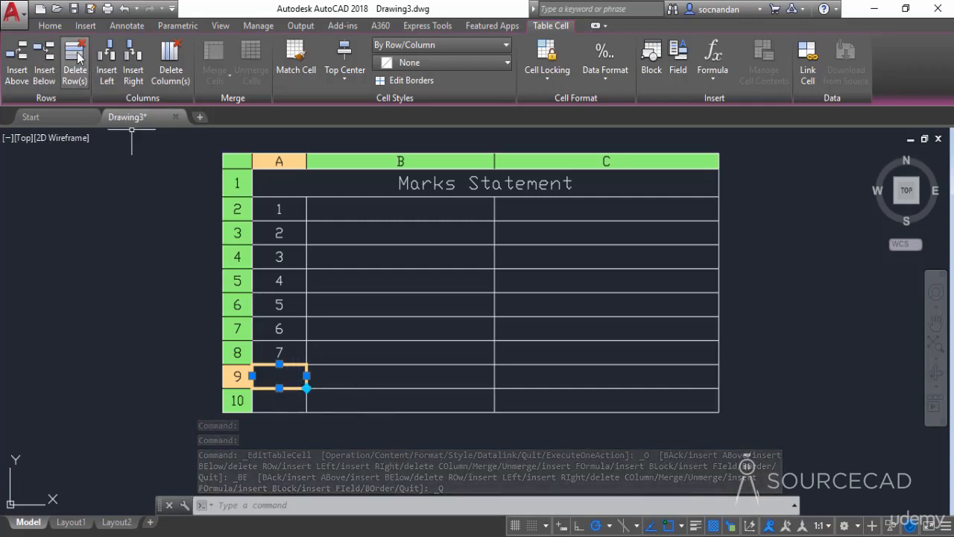
click(76, 60)
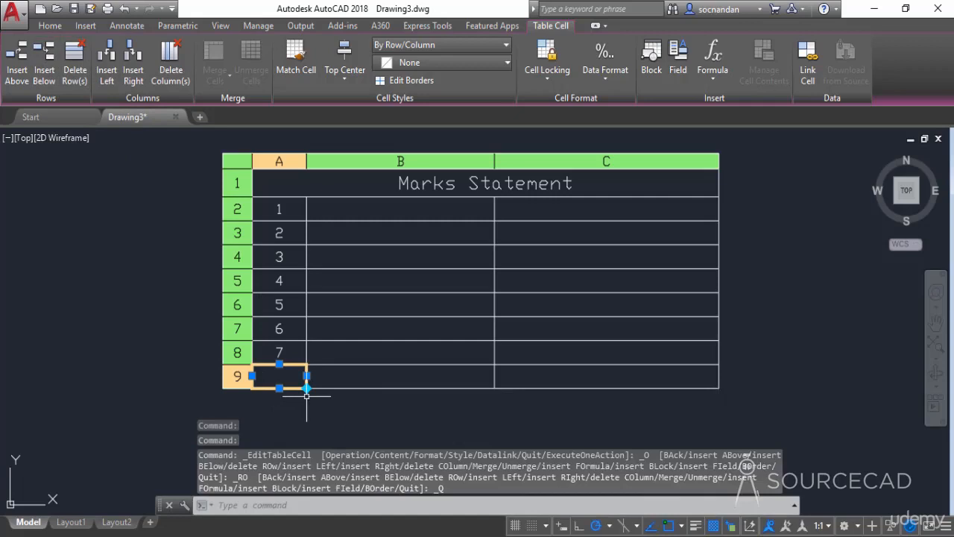
Insert a column to the right of column B, delete column B again and deselect the table.
click(445, 374)
click(445, 374)
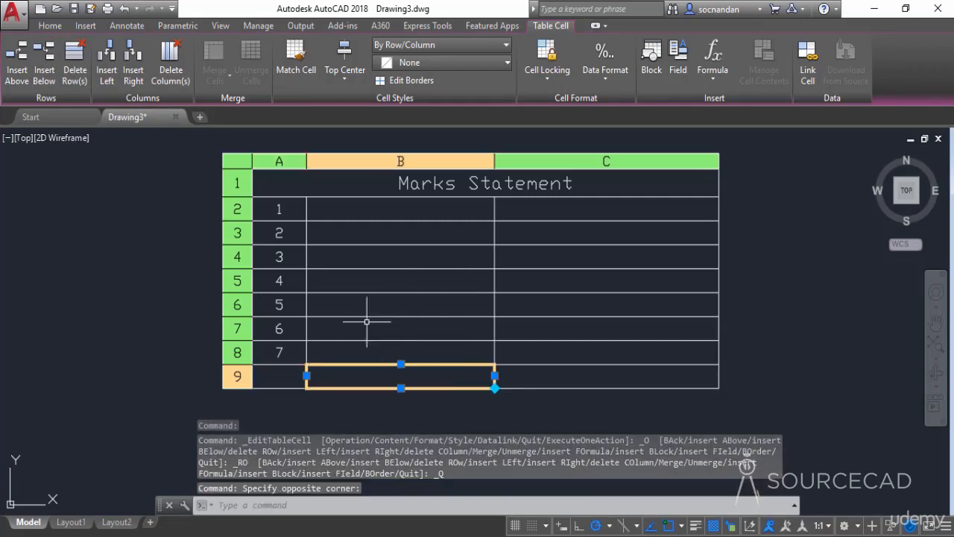
click(132, 65)
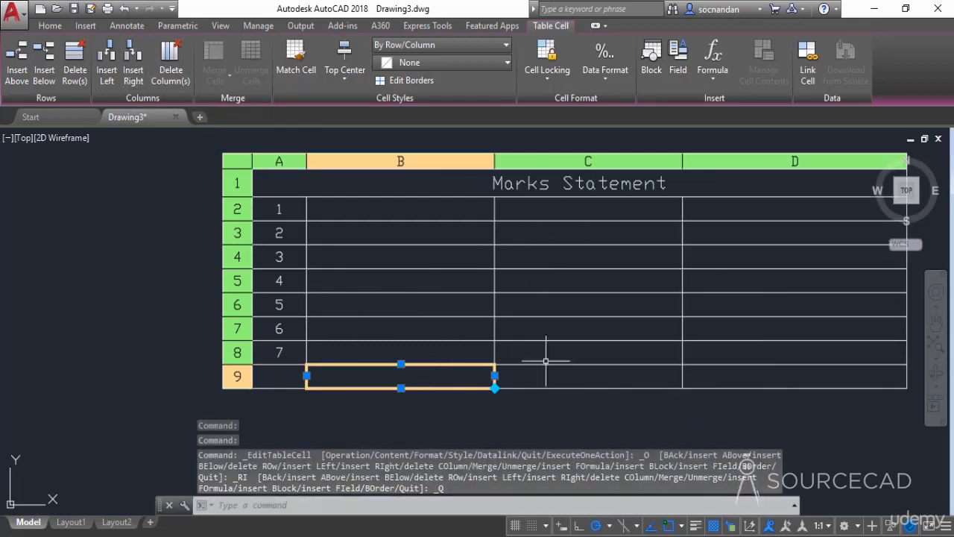
click(170, 63)
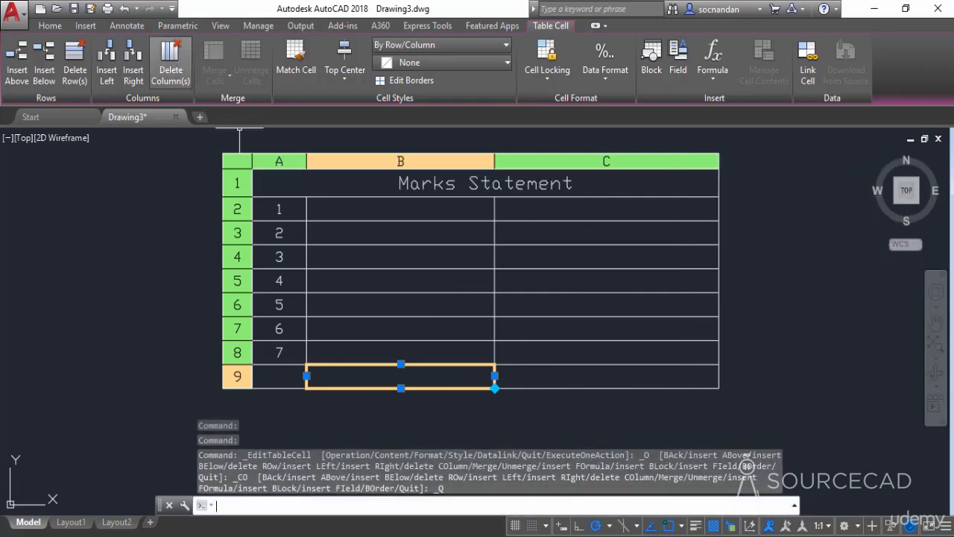
click(420, 413)
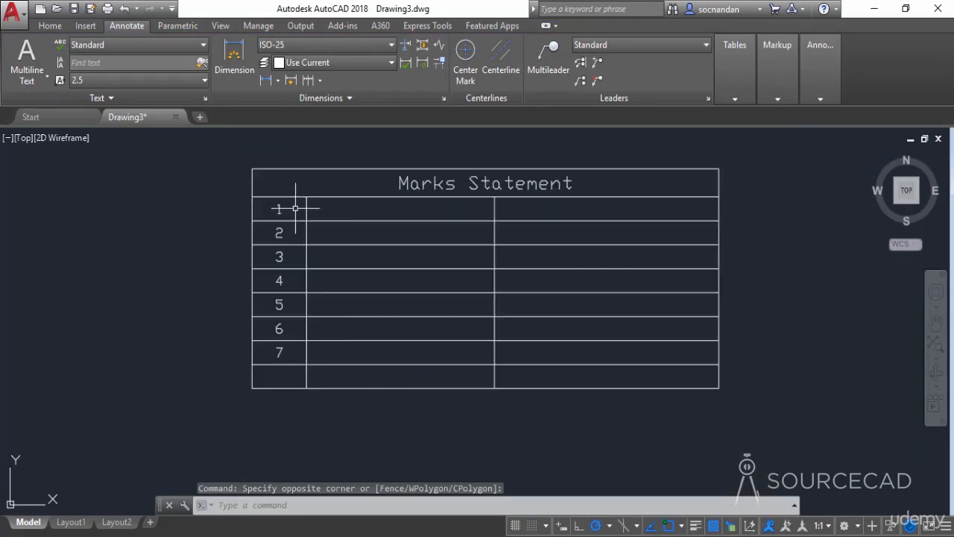
click(283, 253)
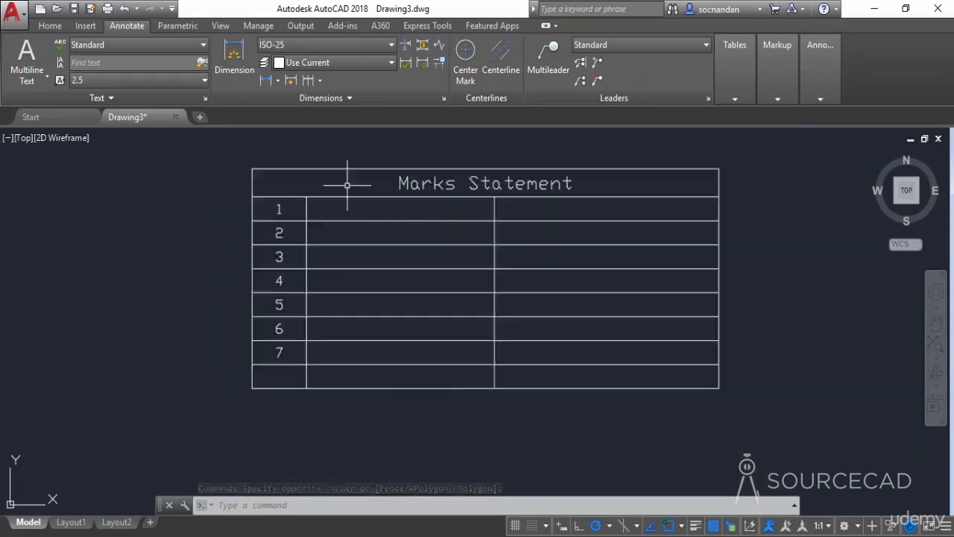
Fill the background of the Marks Statement title cell with the light pink colour 221,179,212.
click(348, 184)
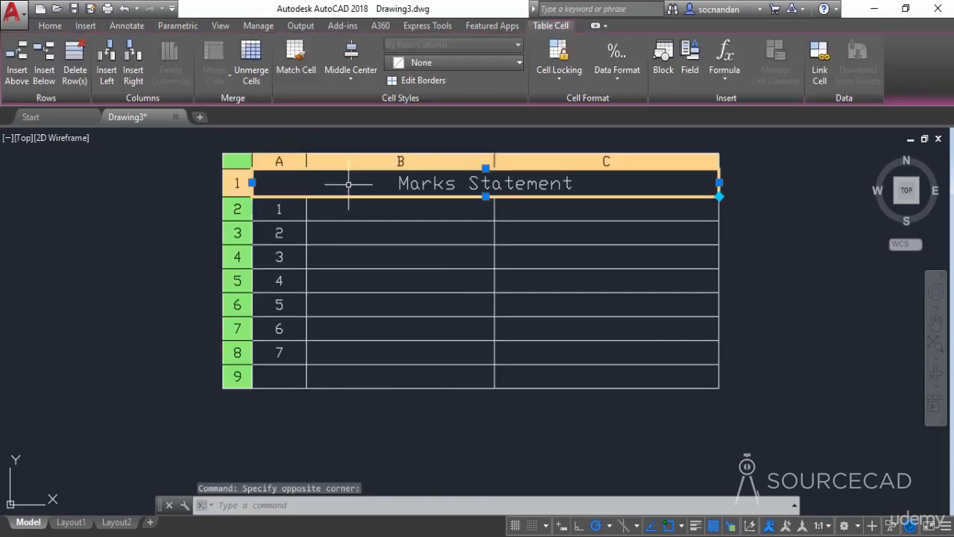
click(476, 63)
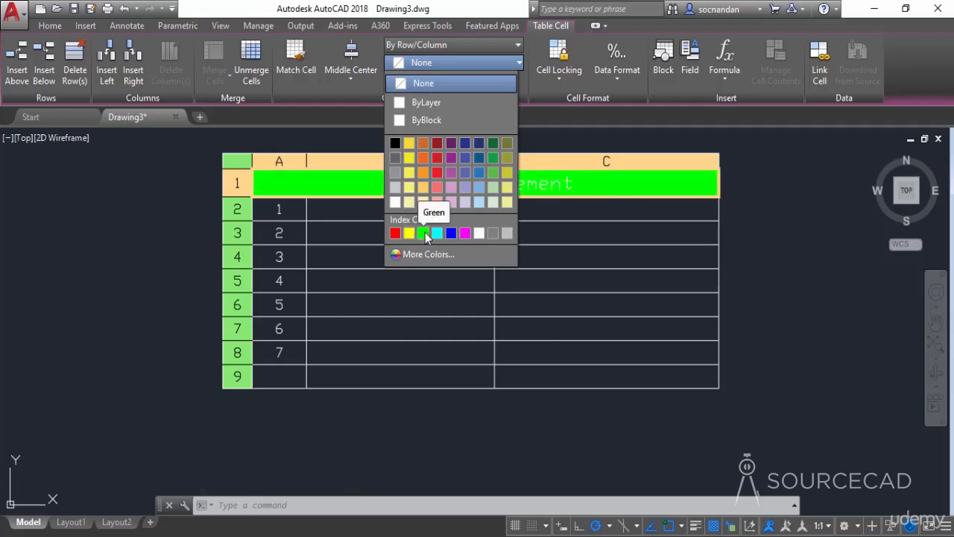
click(453, 201)
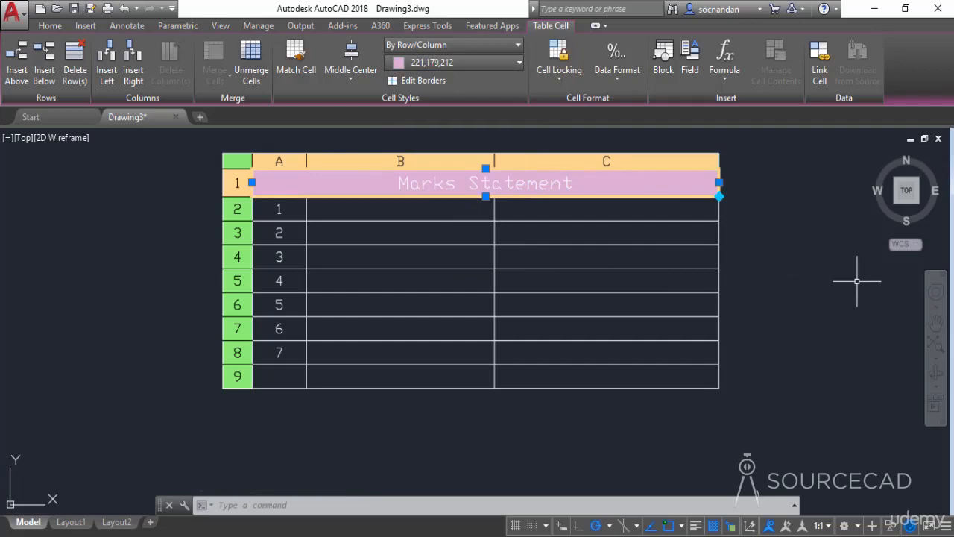
key(Escape)
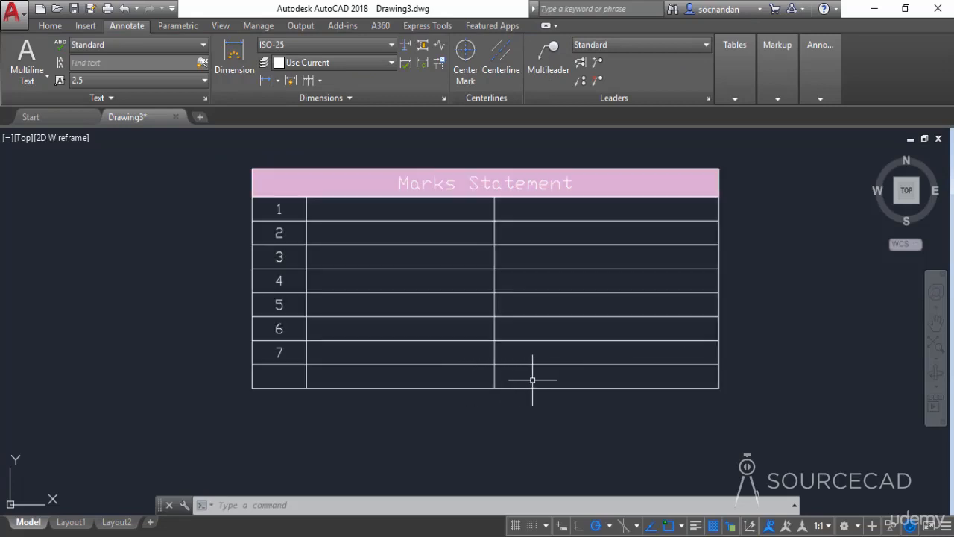
Merge cells B9 and C9 using Merge All and undo the merge.
drag(536, 375, 440, 372)
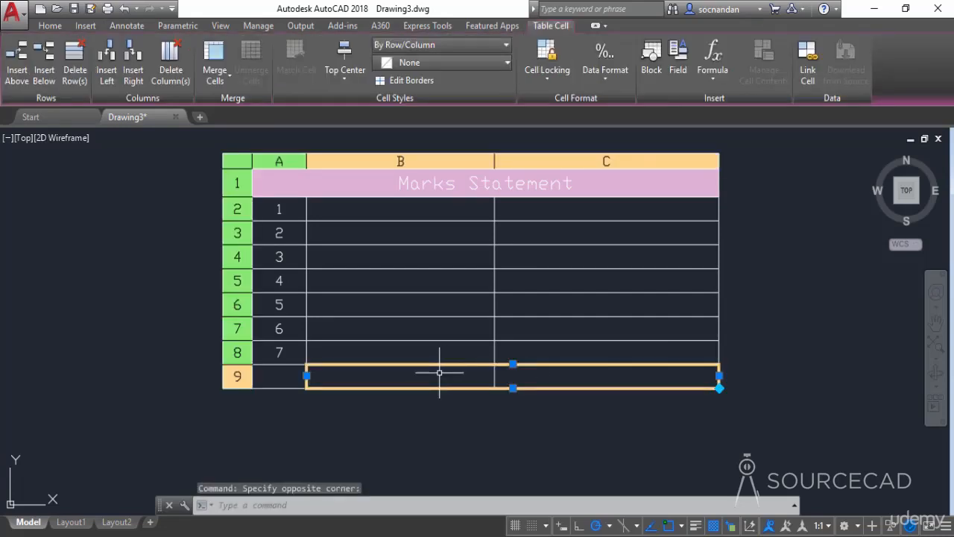
click(222, 81)
click(257, 107)
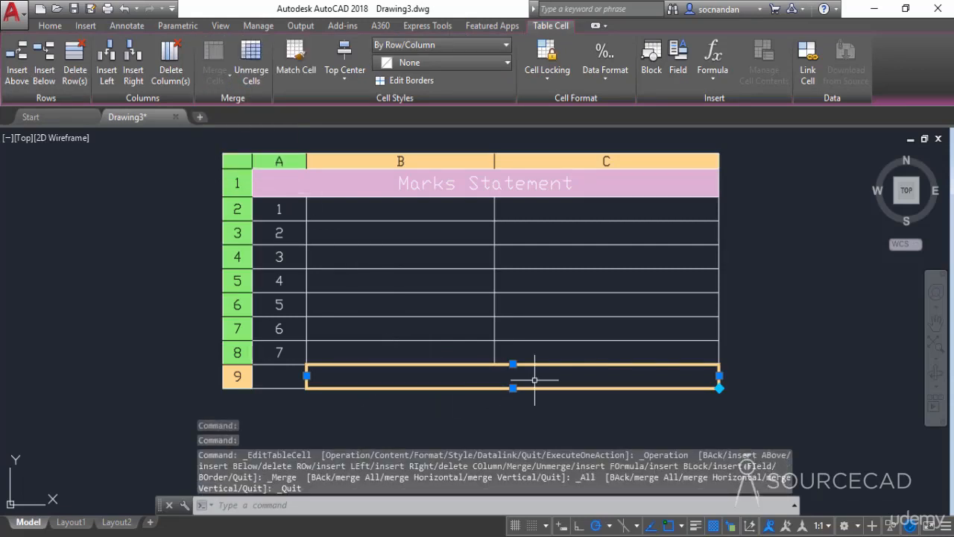
key(Escape)
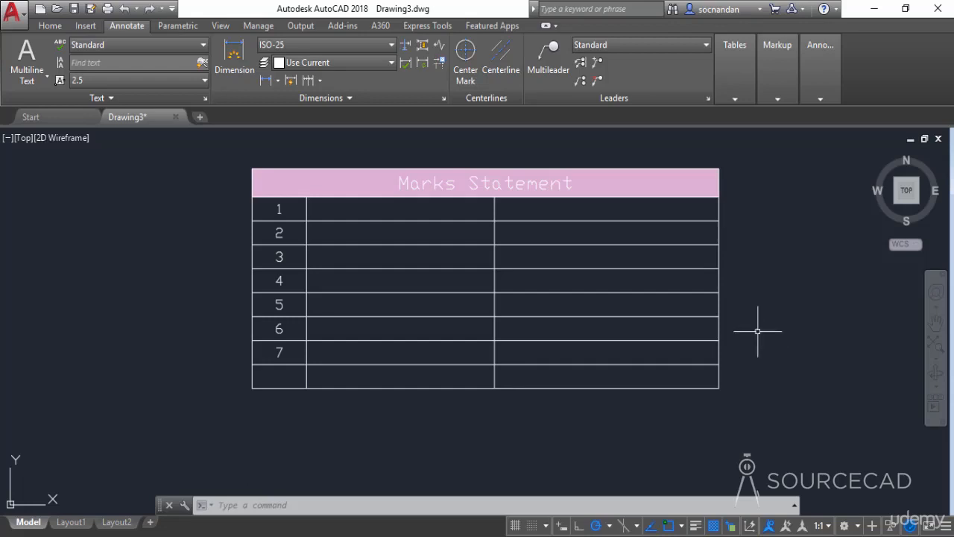
Set the title cell to Content and Format Locked and return it to Unlocked.
click(635, 182)
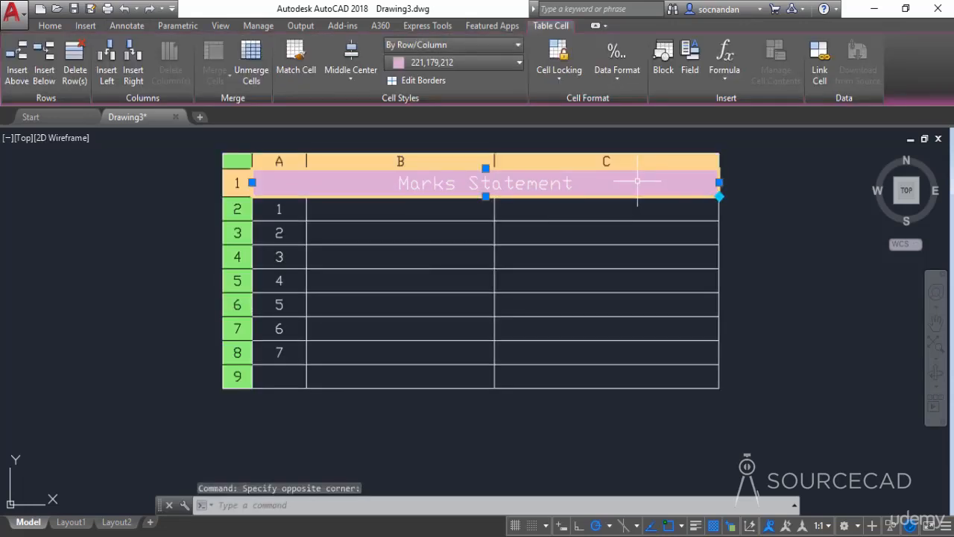
click(565, 79)
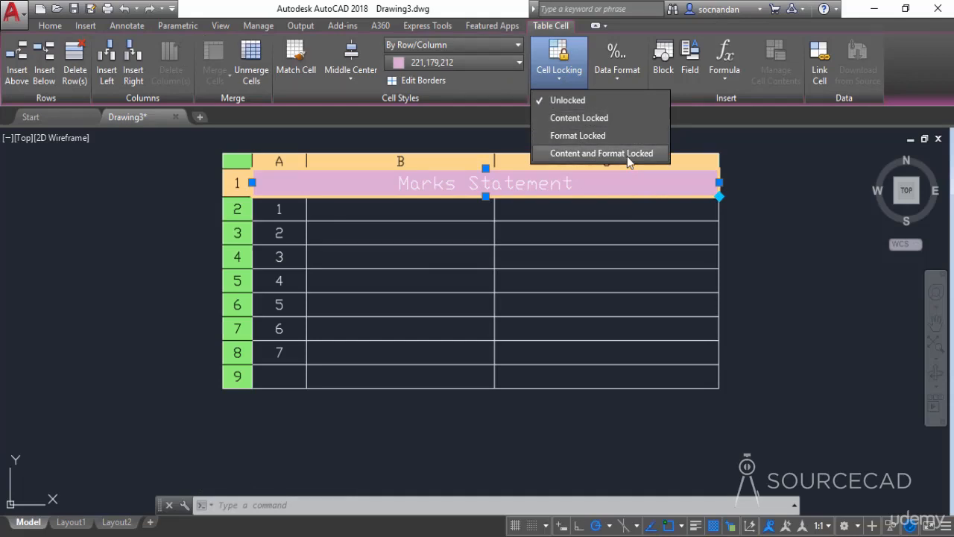
click(563, 154)
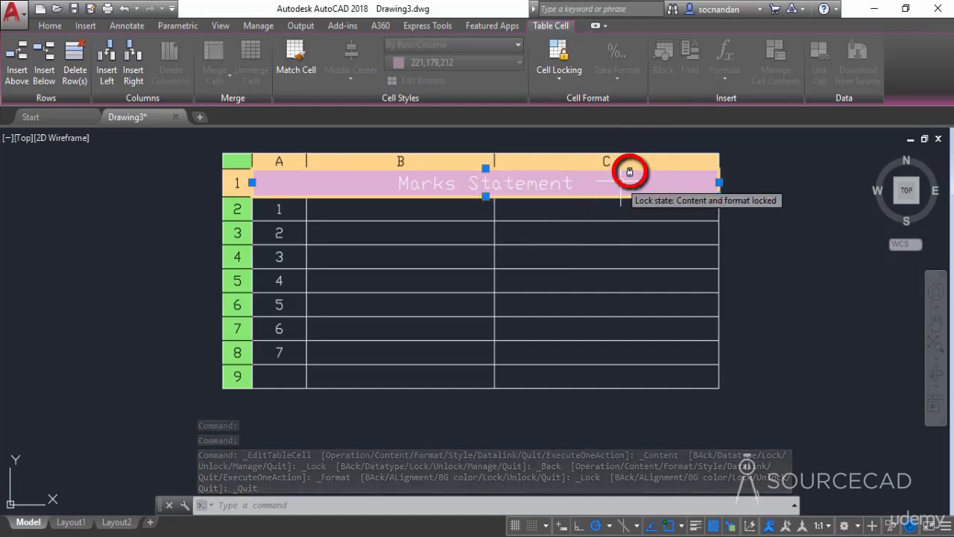
click(555, 78)
click(566, 102)
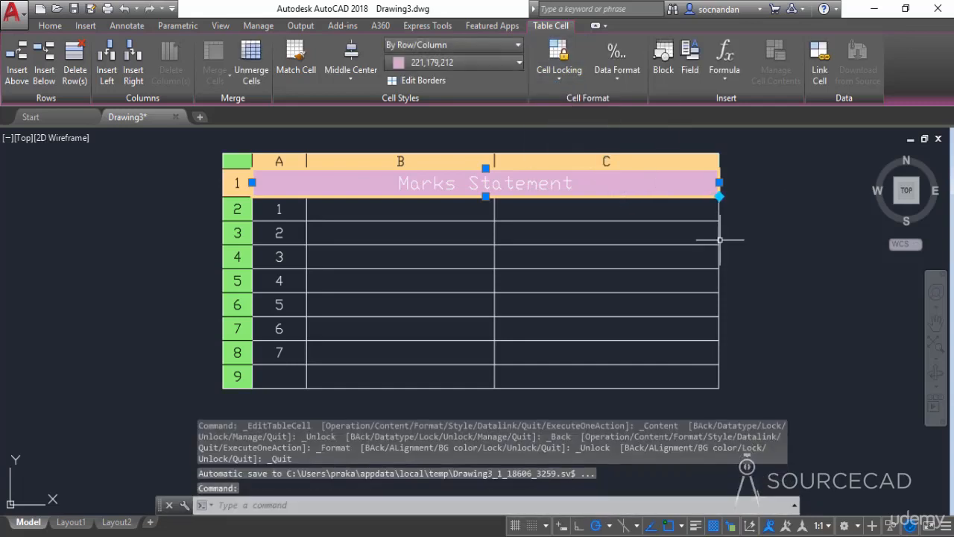
key(Escape)
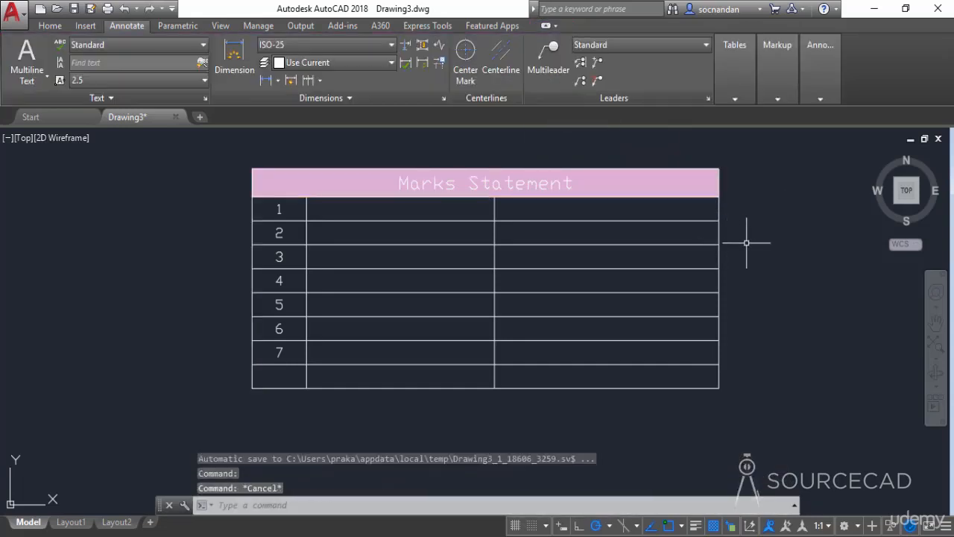